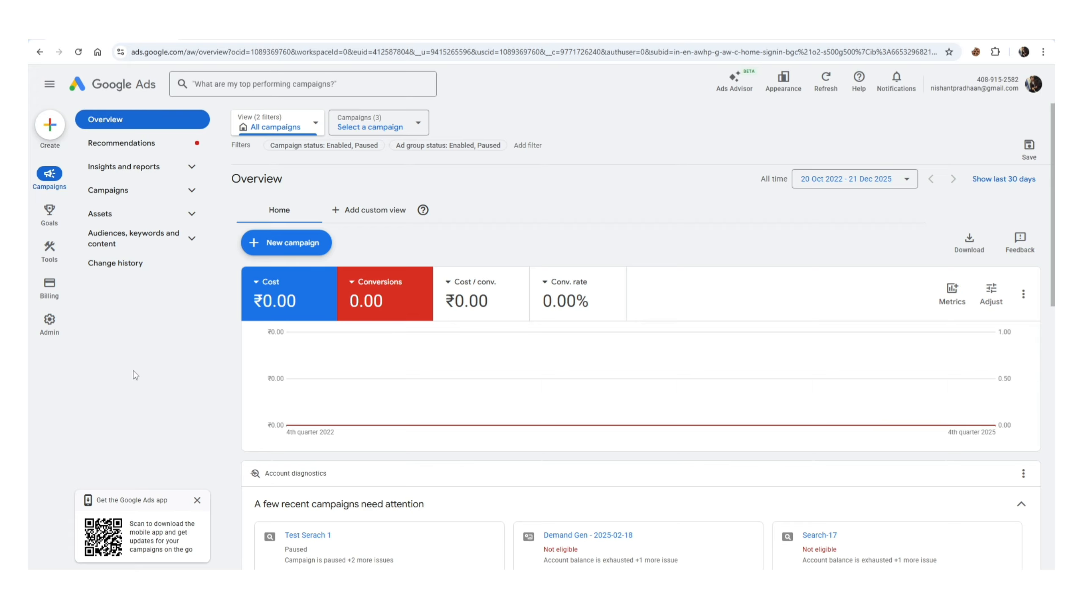
- Open the conversion goals summary and start creating a new conversion action
click(50, 222)
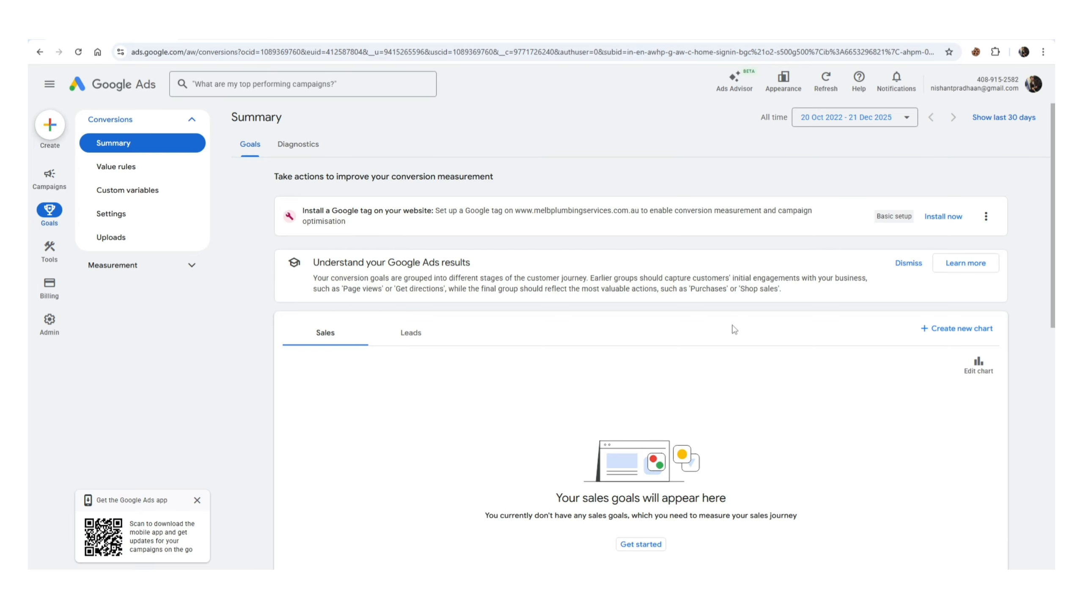
scroll(734, 330, down, 4)
scroll(734, 329, down, 4)
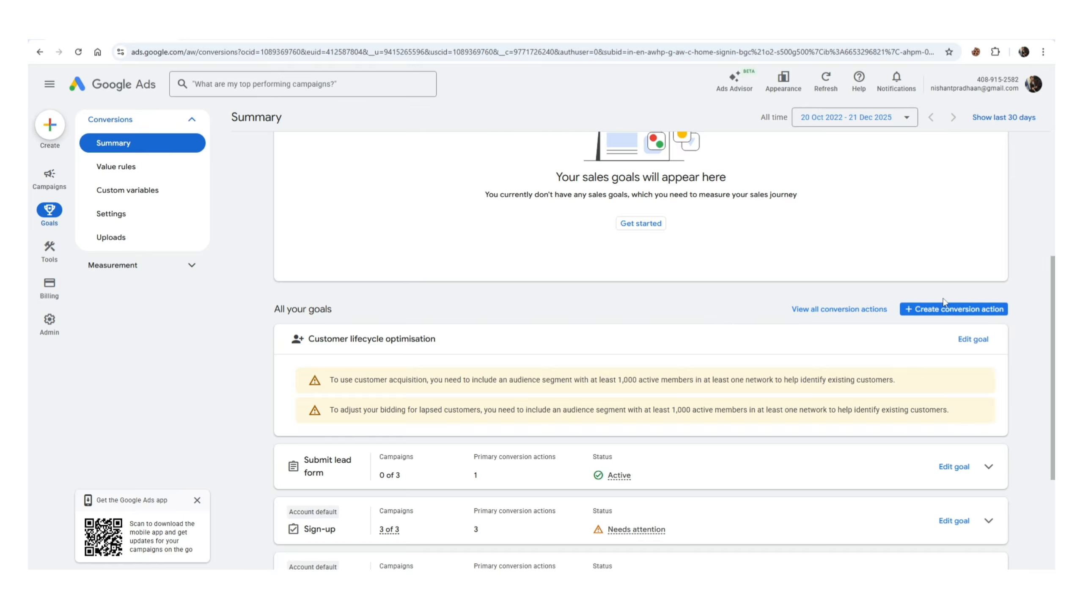
click(967, 310)
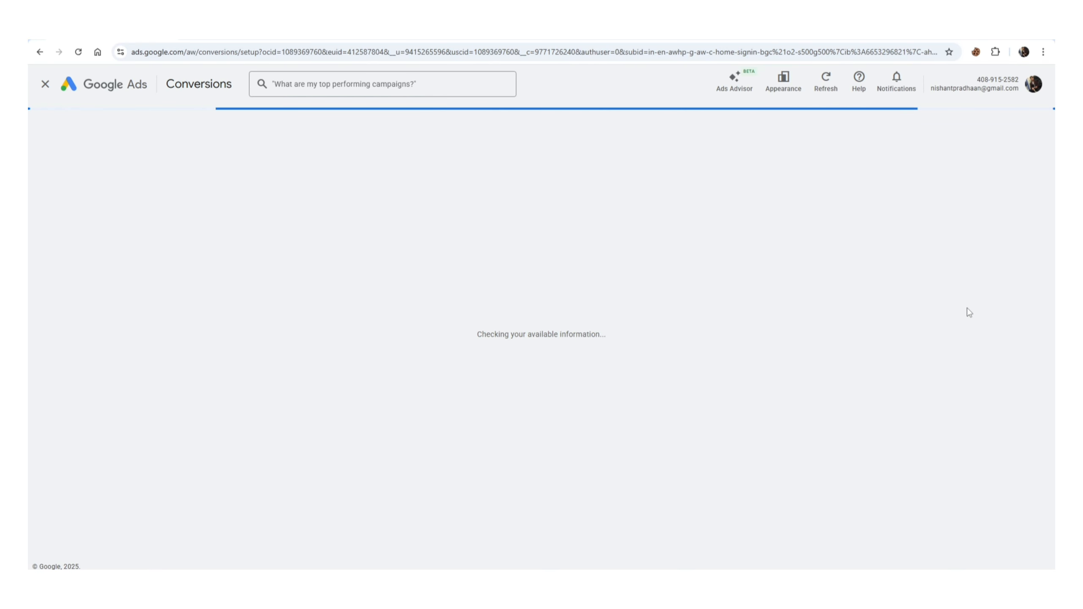
- Measure conversions on the website only by deselecting conversions from phone calls, and save the selection
scroll(286, 318, down, 4)
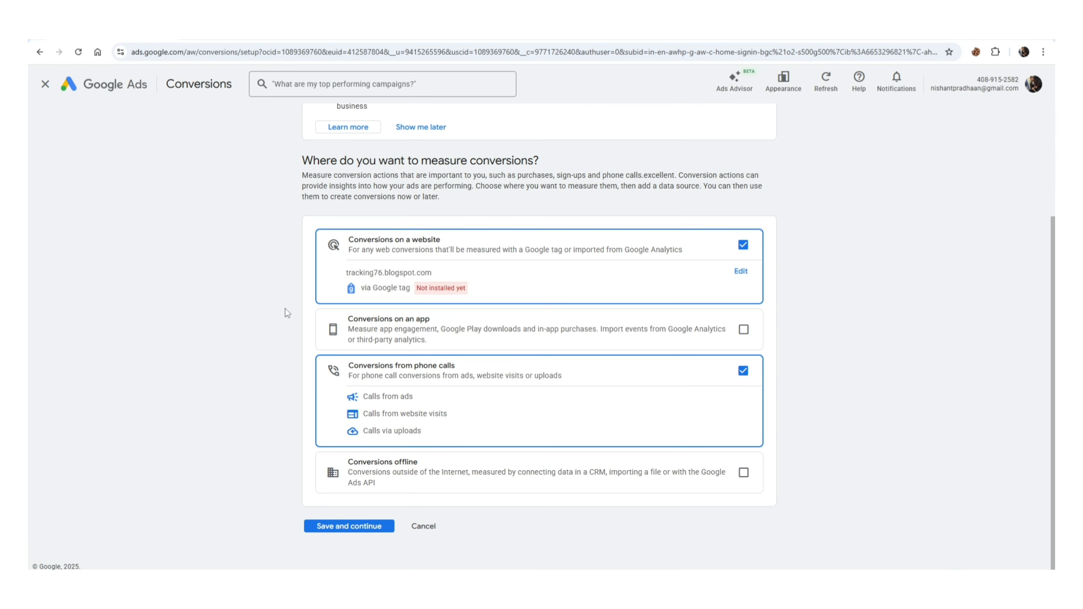
drag(353, 366, 453, 367)
click(742, 372)
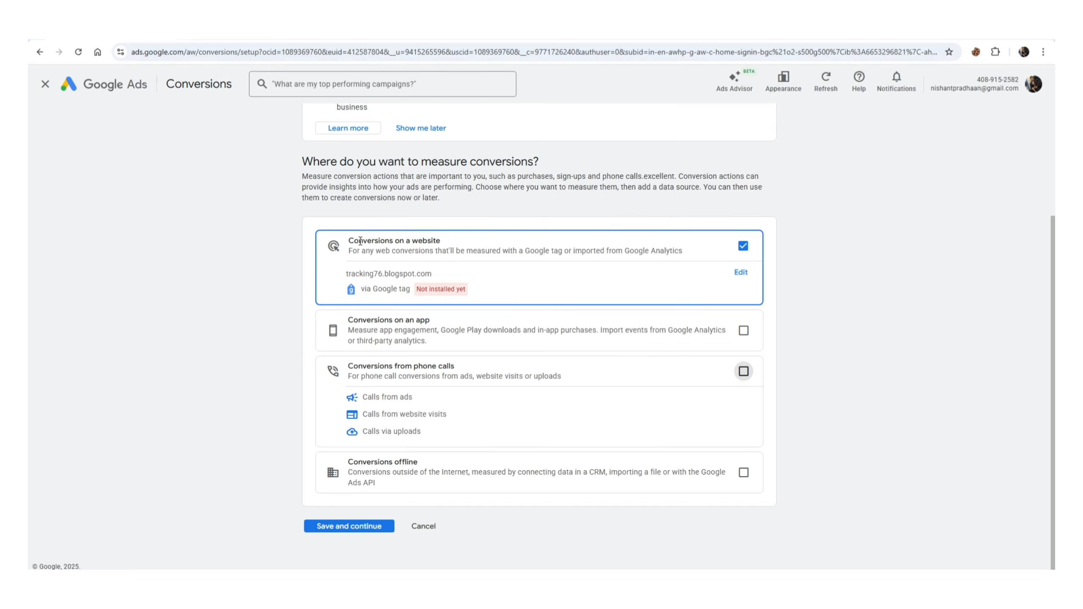
drag(353, 239, 425, 240)
click(229, 265)
click(346, 528)
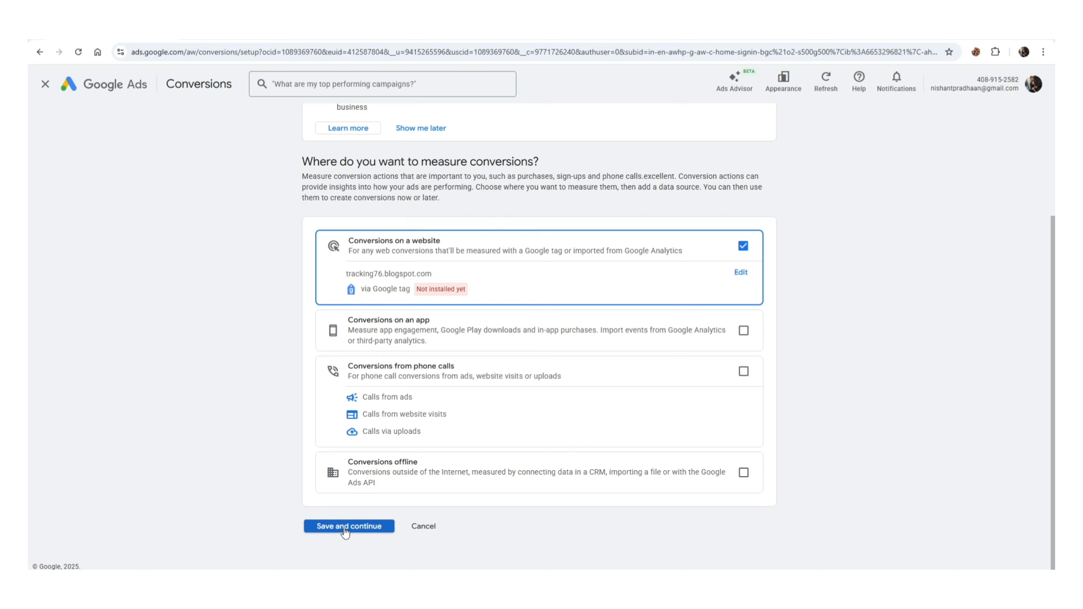
- Choose the Contact category, set up its event manually using code and expand the conversion settings
click(338, 391)
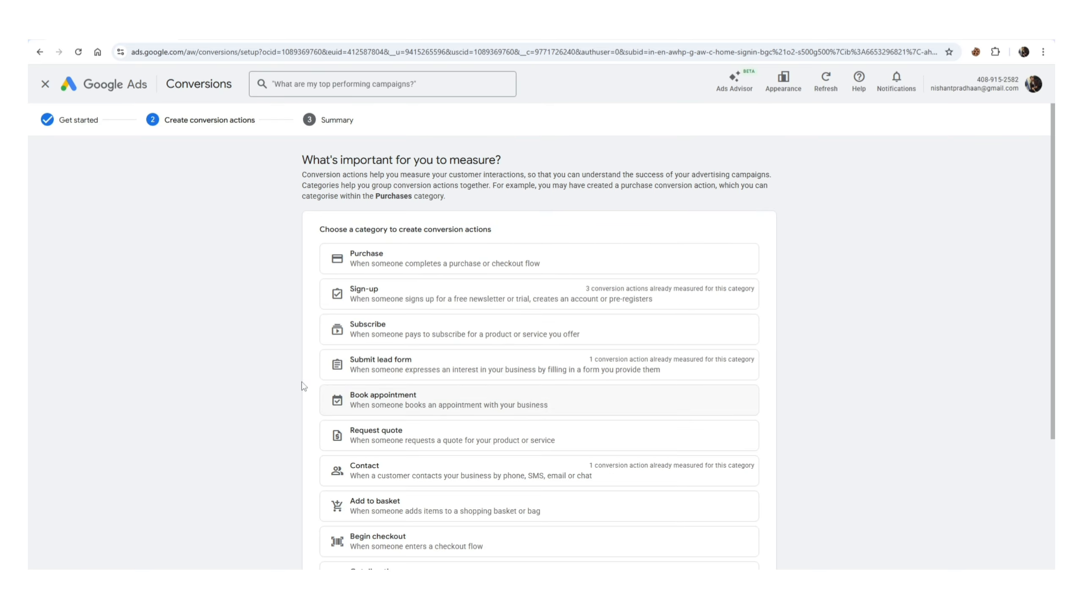
scroll(241, 343, down, 4)
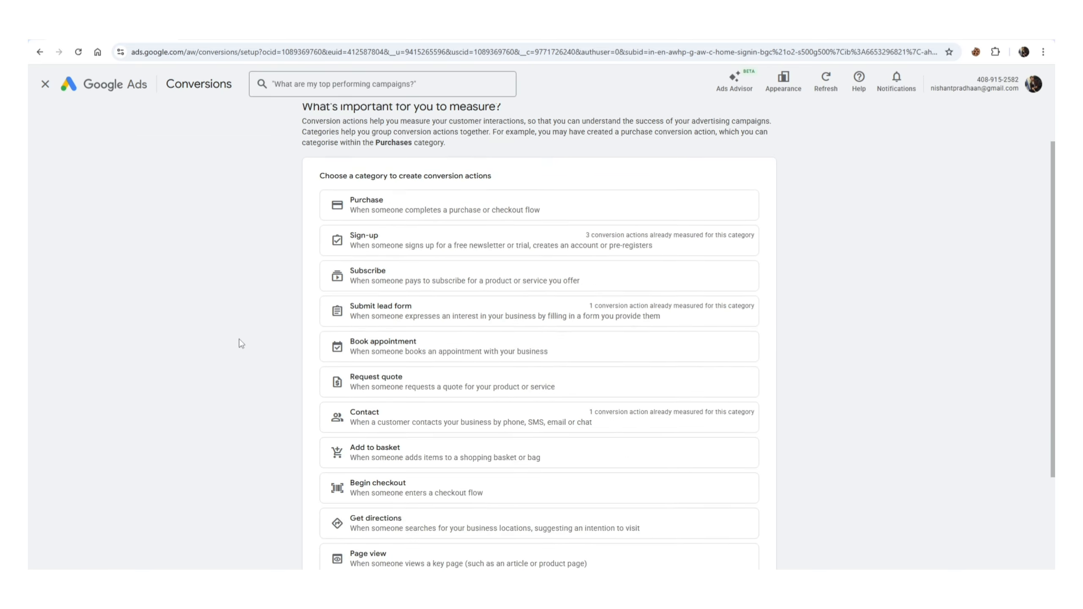
click(360, 313)
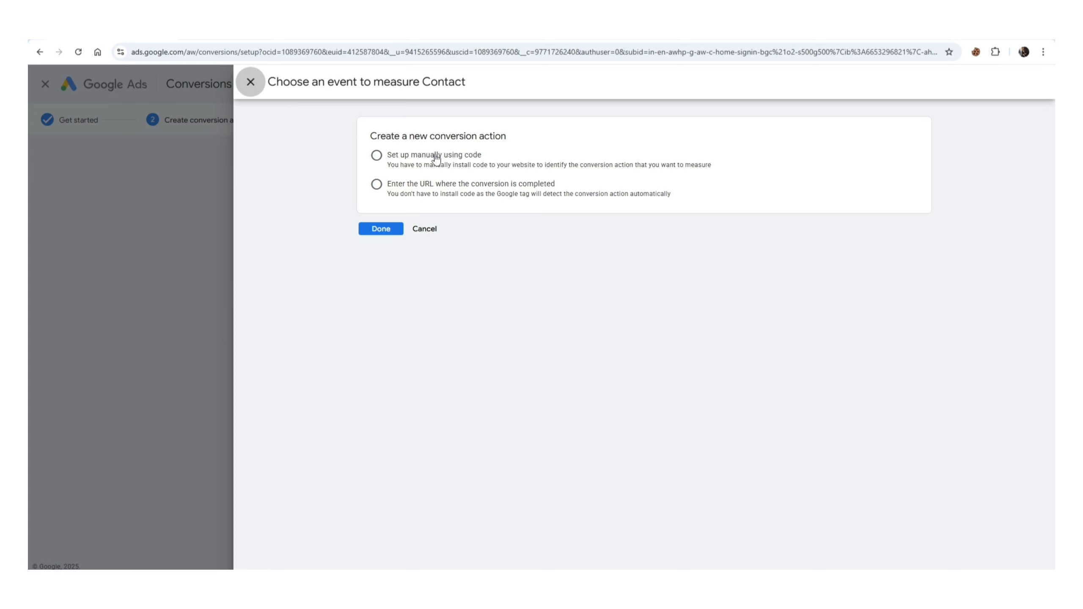
click(436, 159)
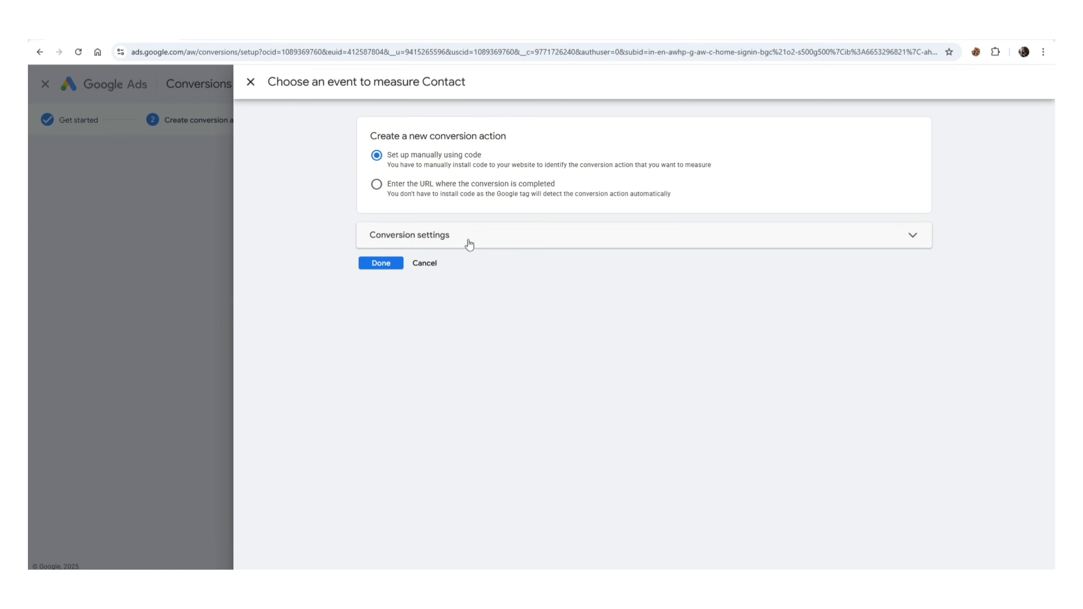
click(484, 238)
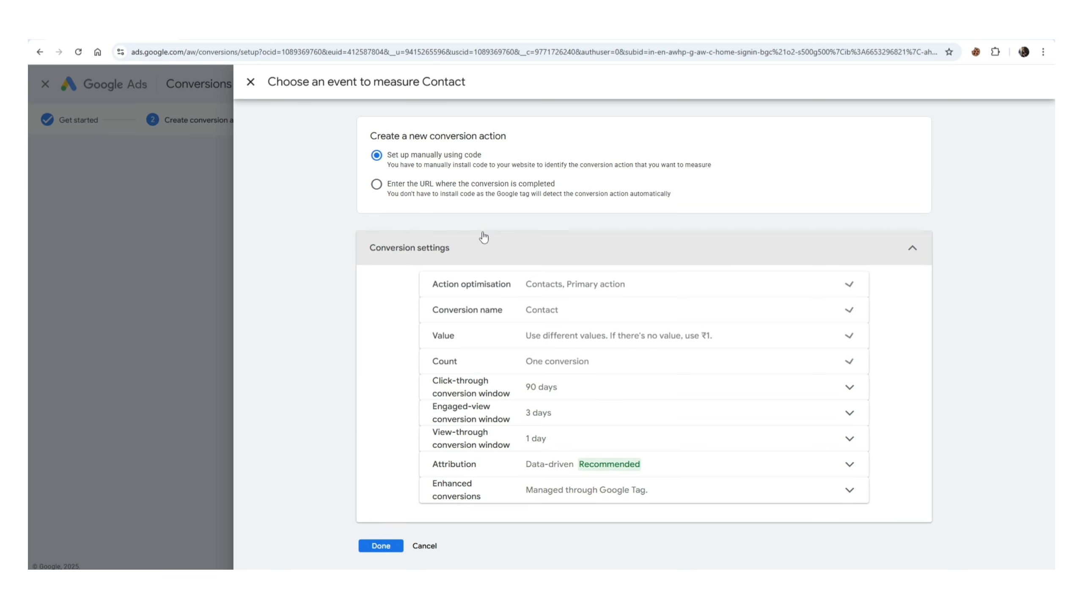
- Name the conversion "whatsapp clicks 2" and save the new Contact conversion action
scroll(483, 238, down, 3)
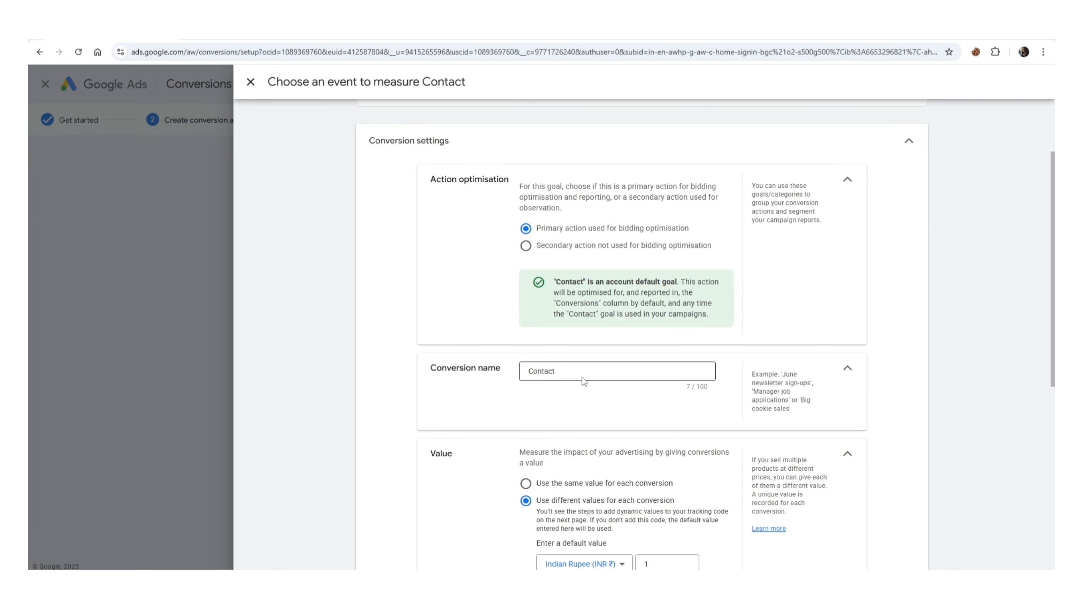
click(582, 372)
double_click(582, 372)
text(what)
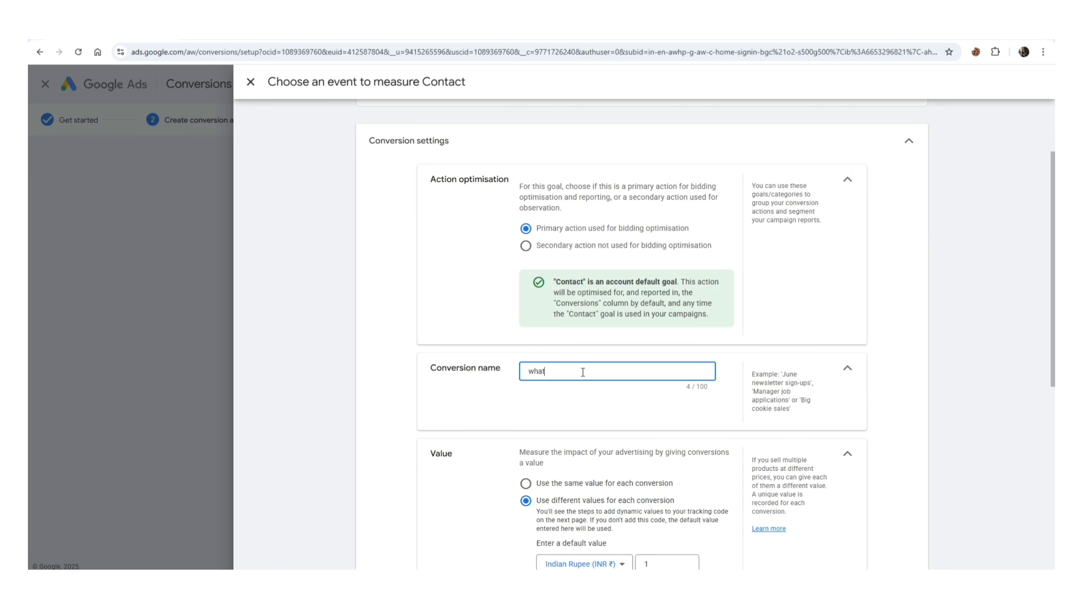
text(sapp clicks 2)
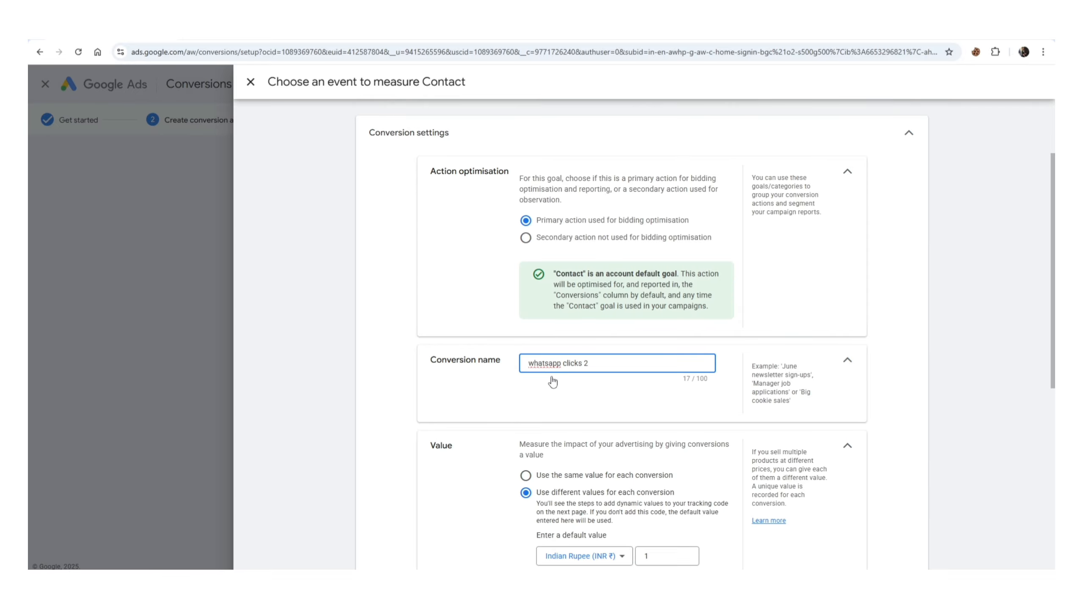
scroll(552, 379, down, 8)
click(381, 551)
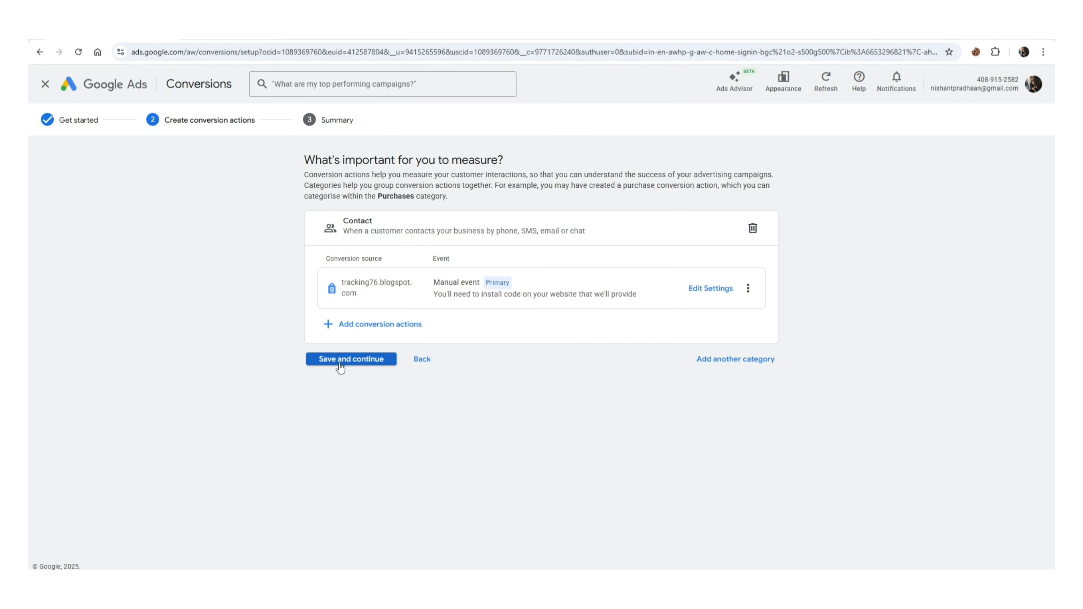
click(340, 361)
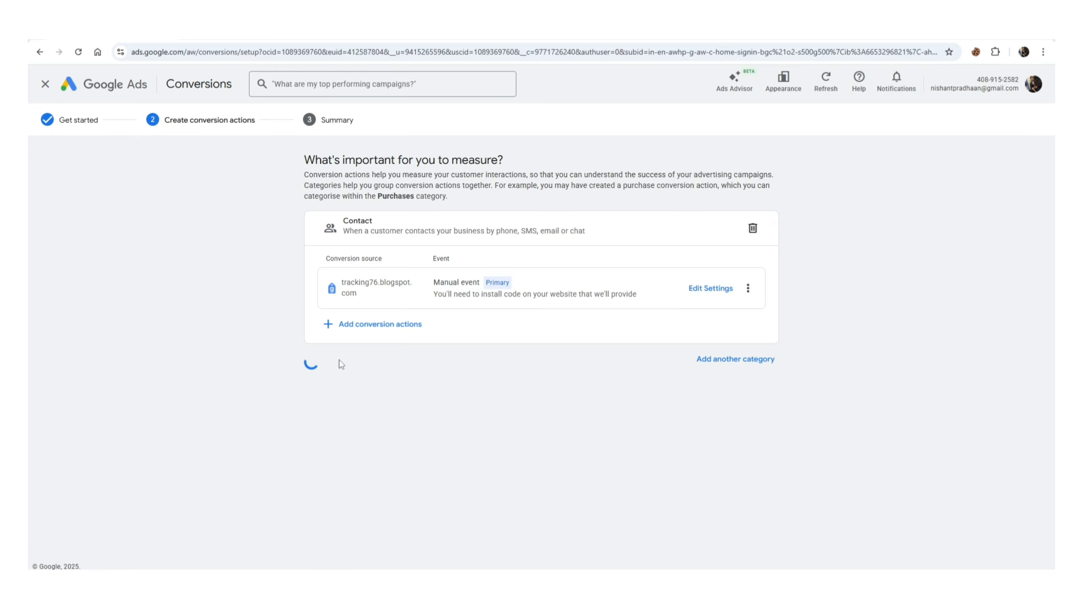
- Show the Google Tag Manager setup details and review the conversion ID and conversion label for whatsapp clicks 2
scroll(205, 344, down, 2)
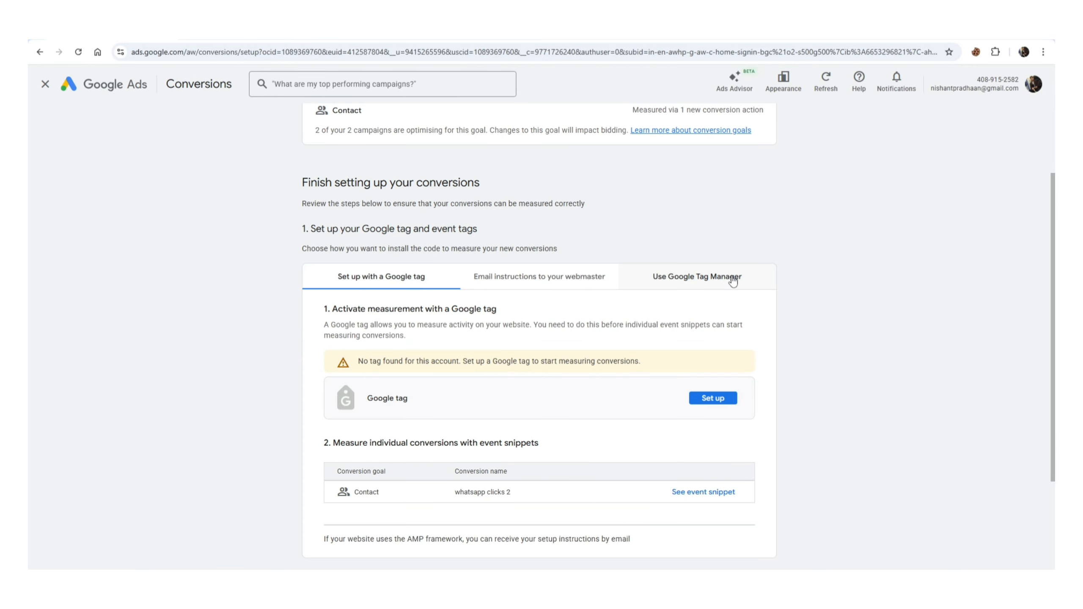
click(700, 282)
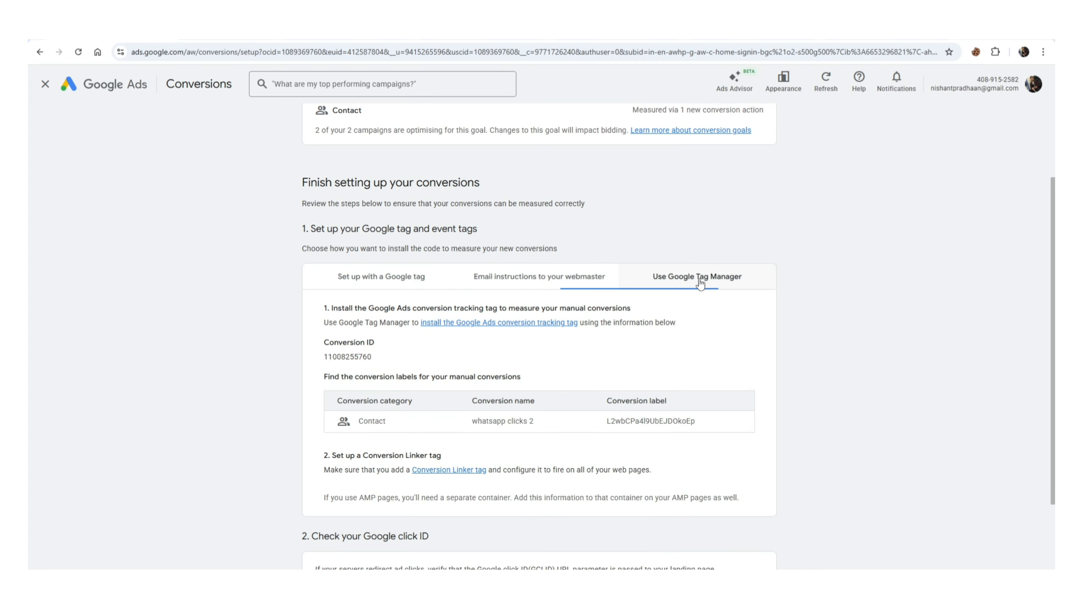
scroll(209, 363, down, 1)
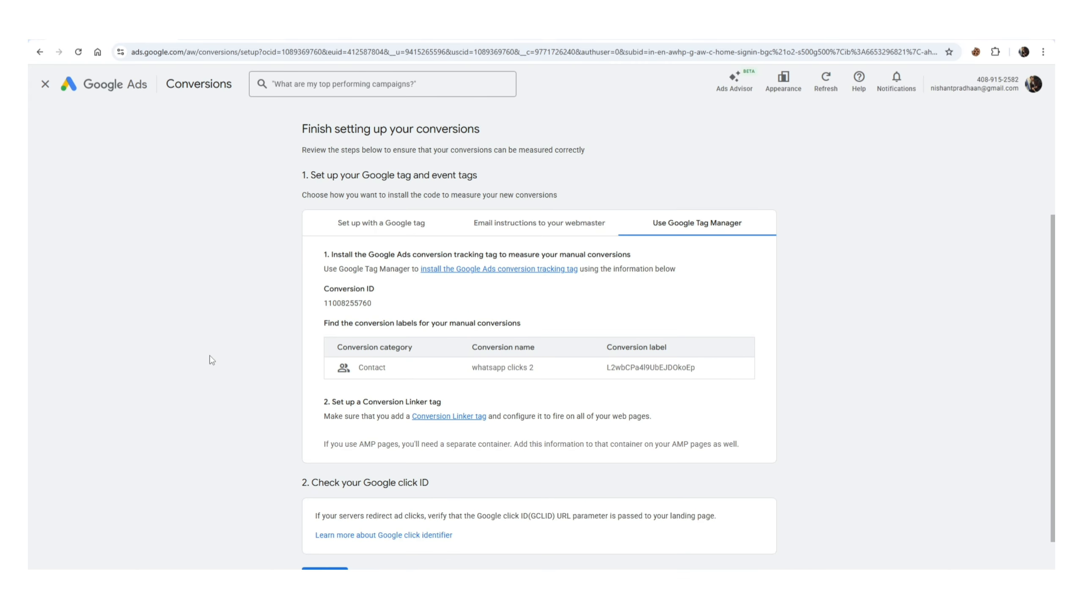
drag(323, 268, 370, 304)
click(151, 300)
drag(617, 348, 759, 363)
click(858, 352)
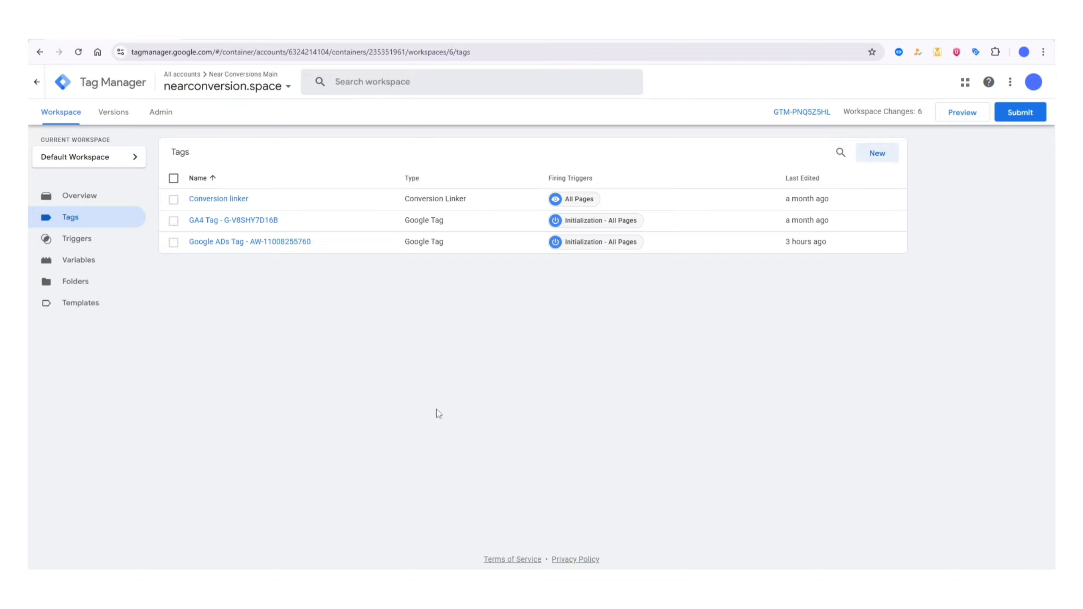
- Switch to Google Tag Manager and check which Clicks variables are enabled in the built-in variable configuration
click(70, 260)
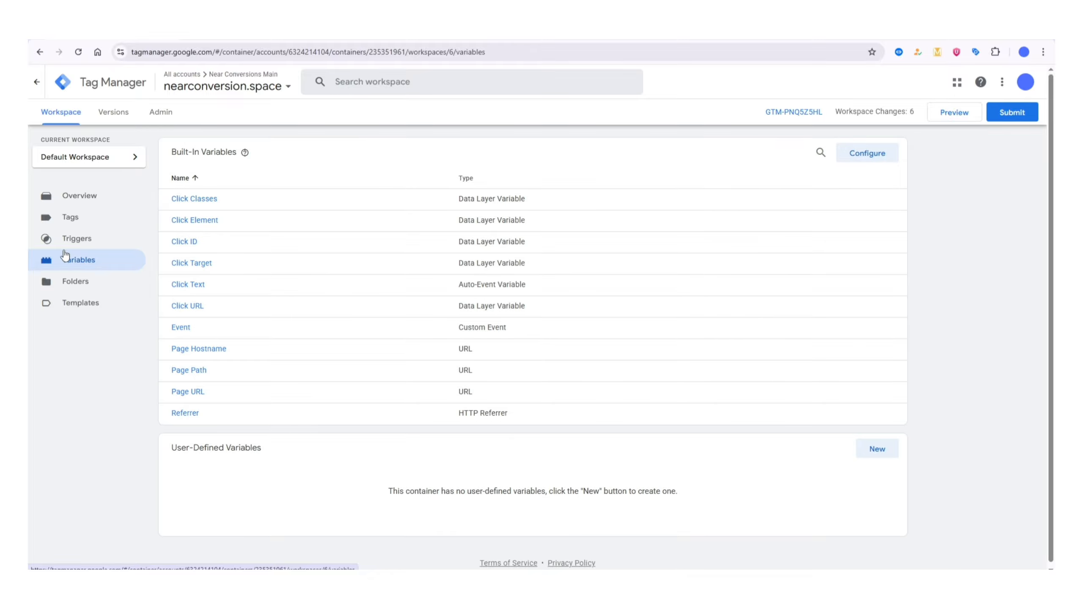
click(867, 153)
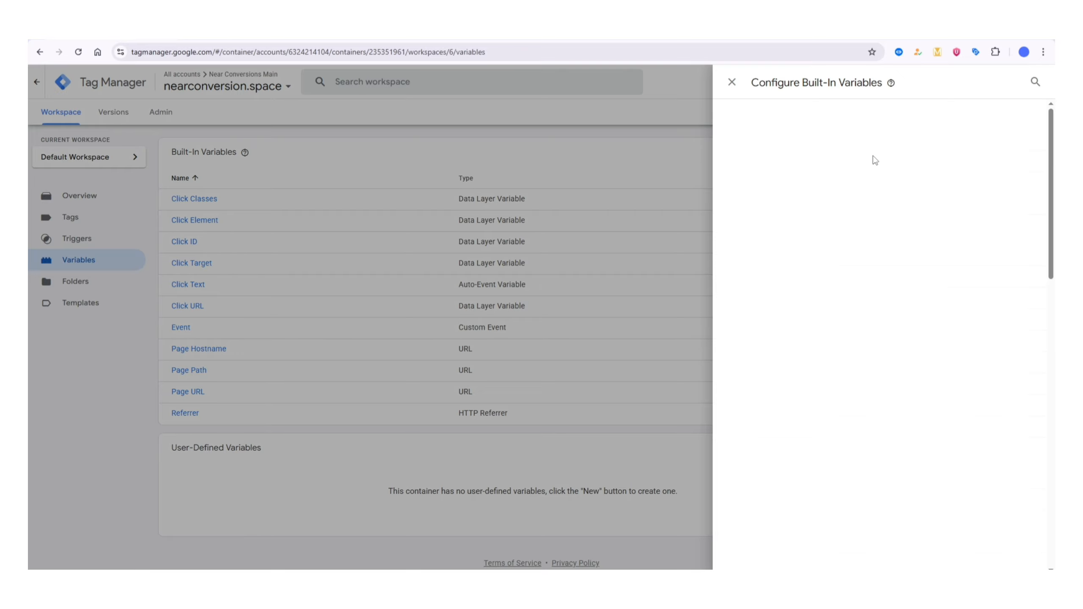
scroll(787, 378, down, 7)
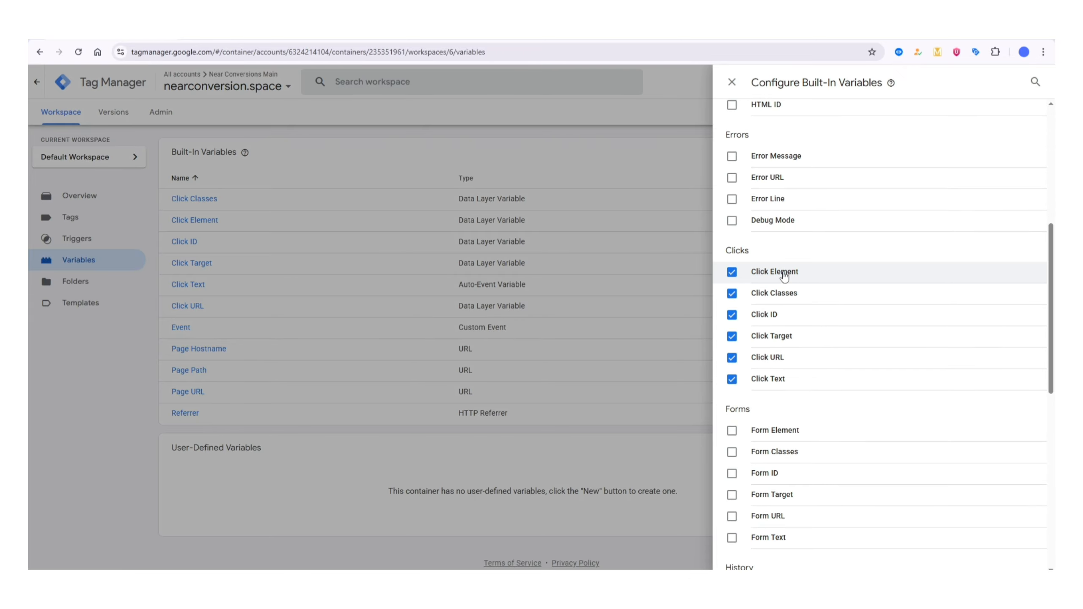
drag(725, 250, 742, 254)
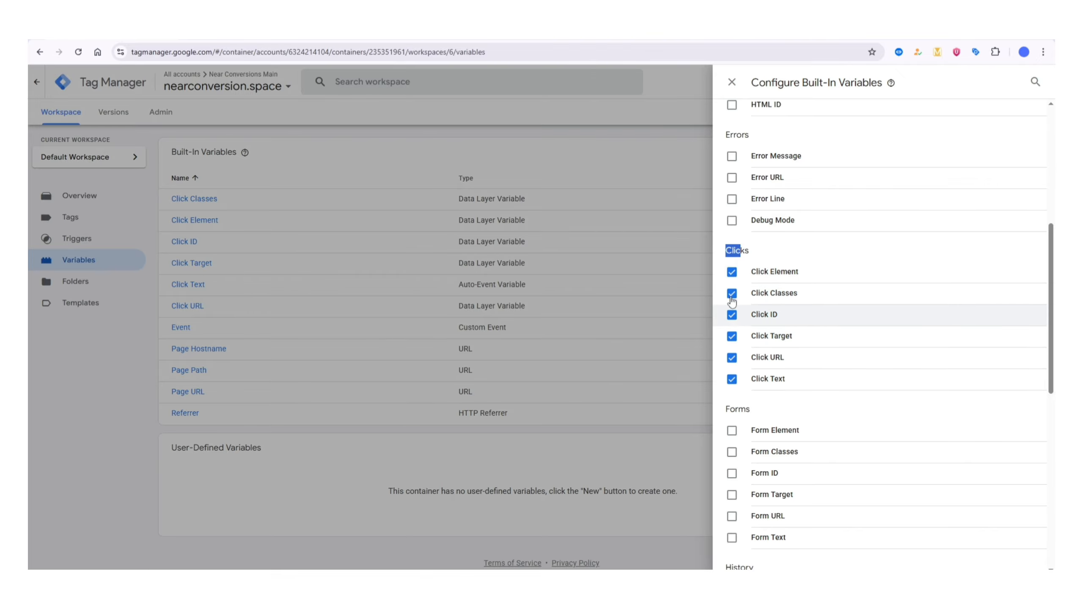
click(744, 252)
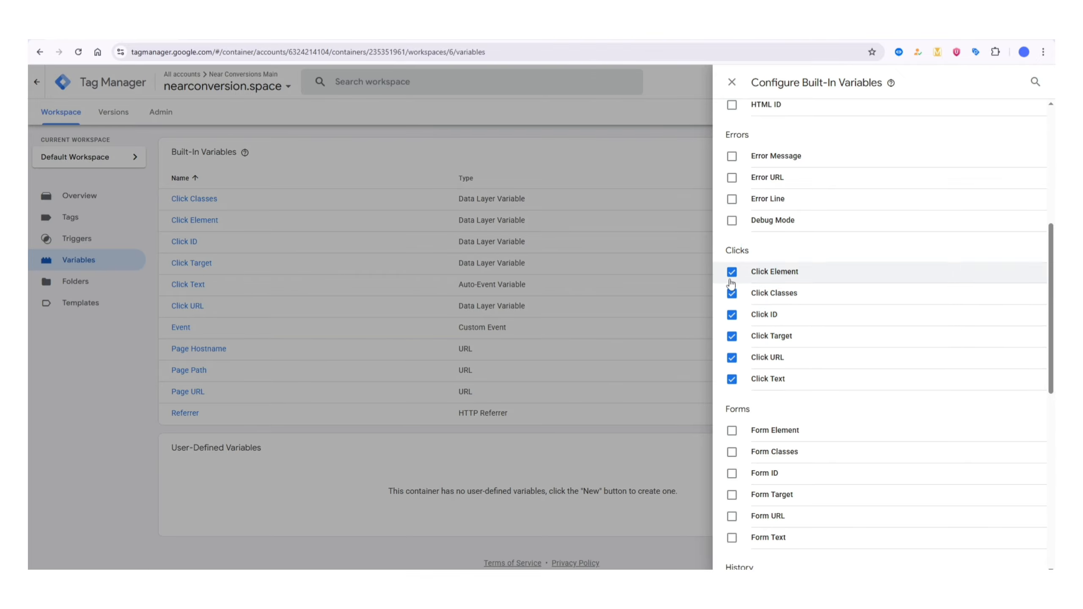
click(588, 232)
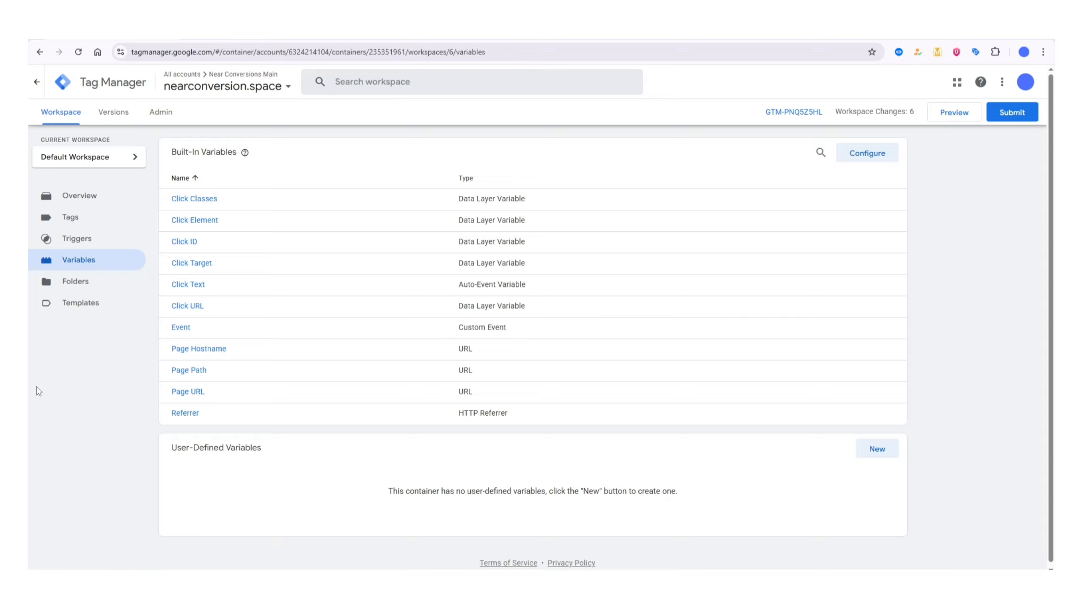
click(69, 226)
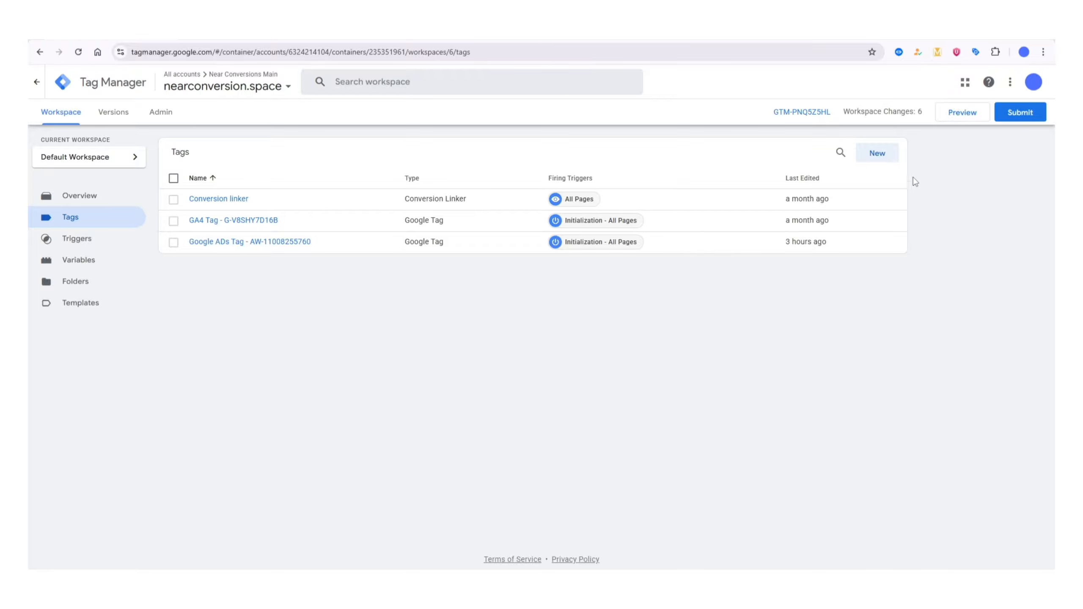
click(956, 121)
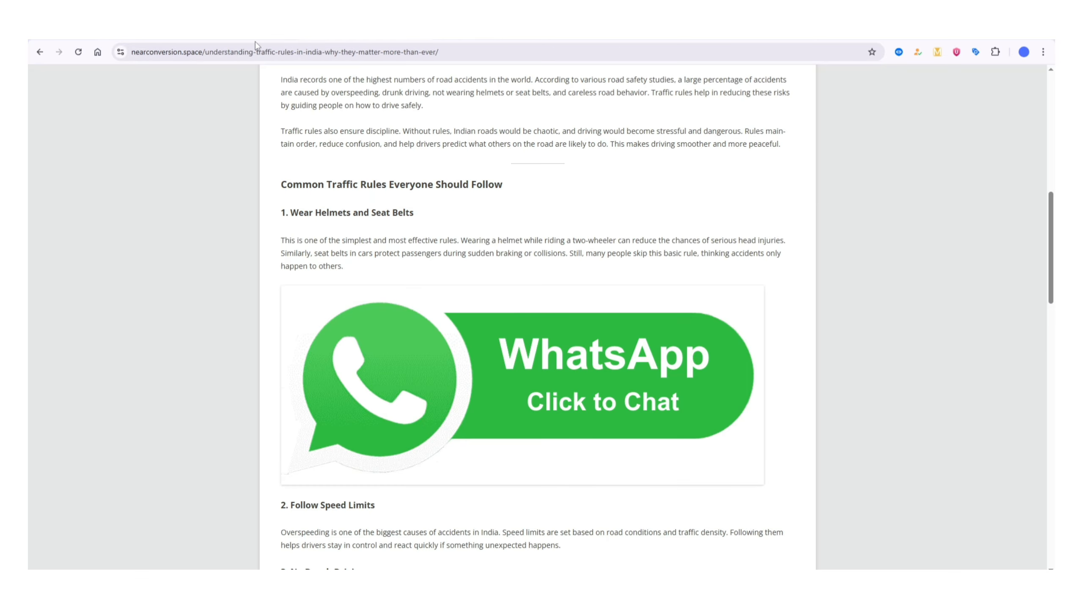
click(230, 52)
click(230, 52)
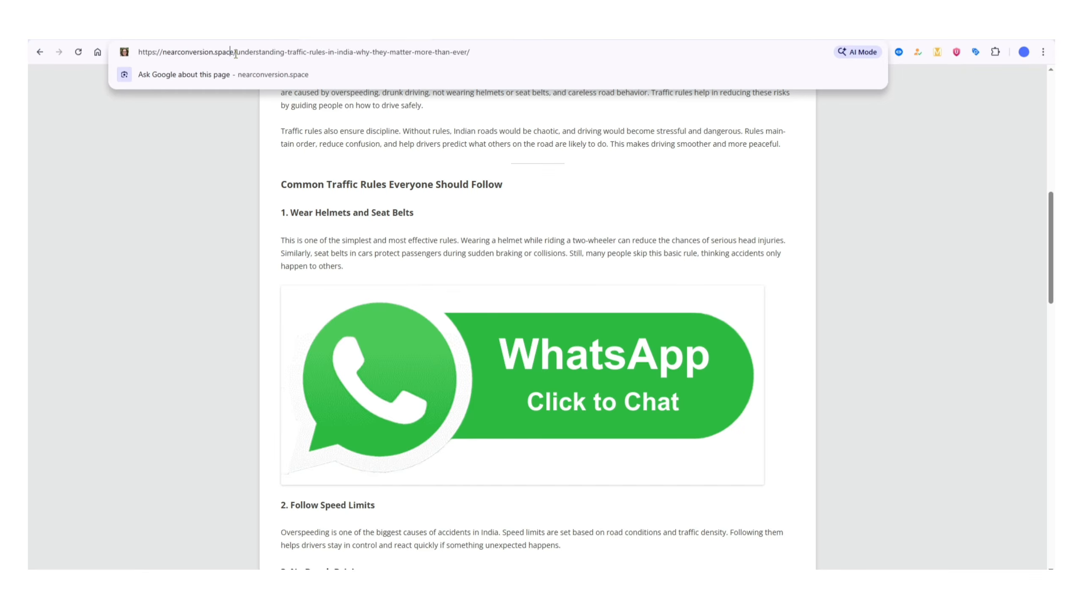
drag(236, 55, 138, 54)
right_click(169, 57)
click(216, 156)
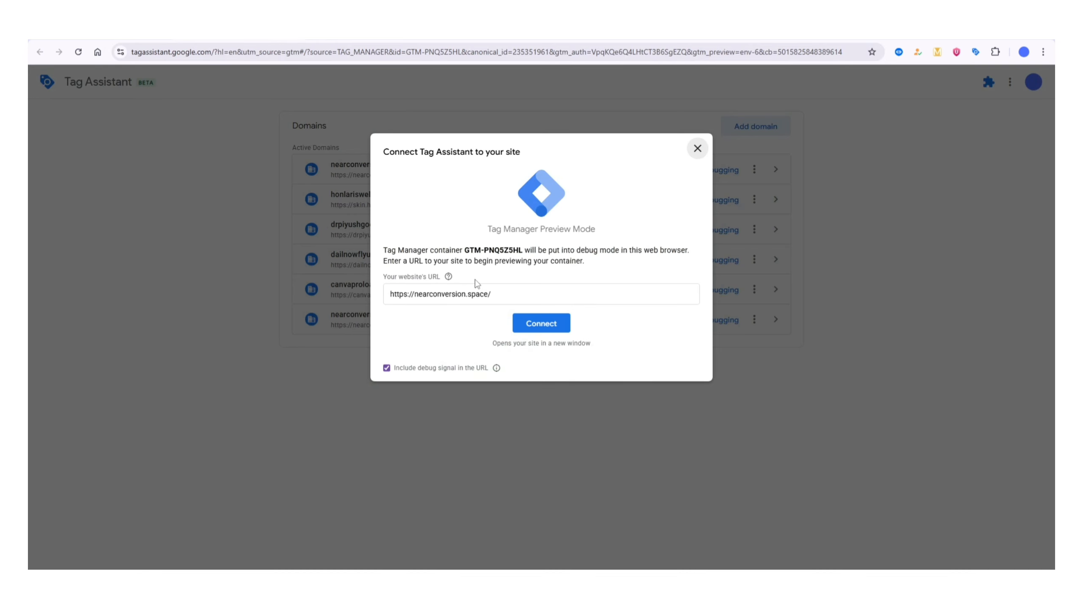
drag(415, 294, 464, 294)
right_click(464, 295)
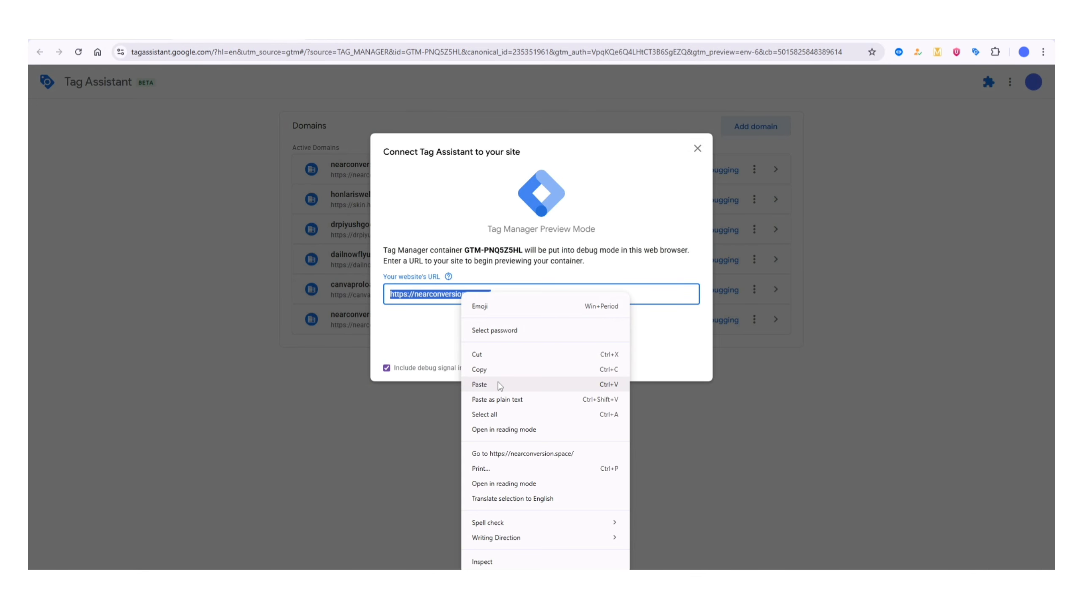
click(540, 386)
click(543, 325)
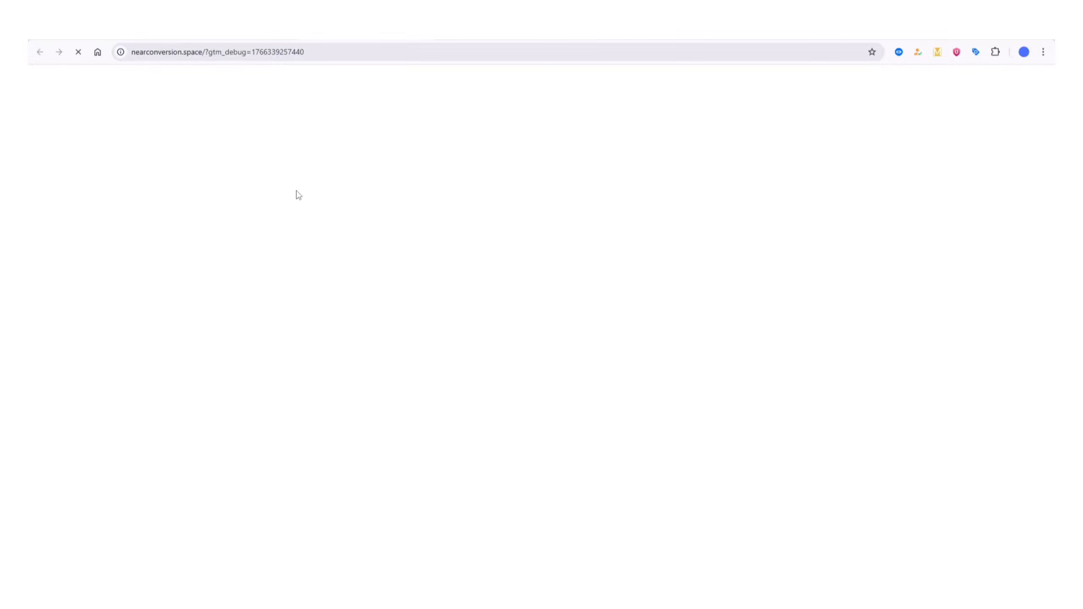
- Check the progress of the Tag Assistant connection to nearconversion.space
click(225, 33)
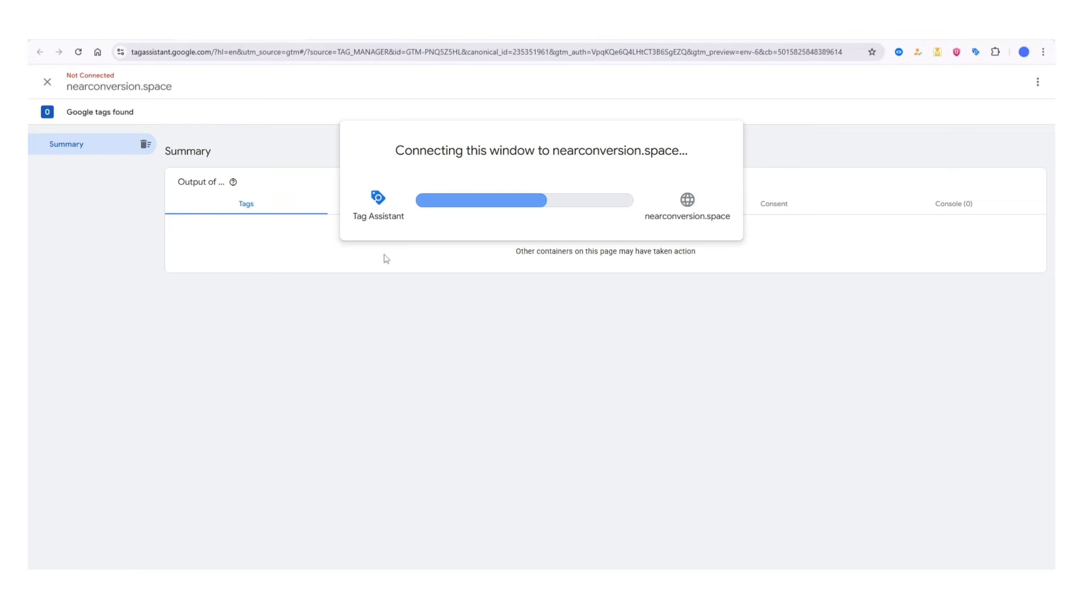
drag(408, 160, 627, 165)
click(613, 165)
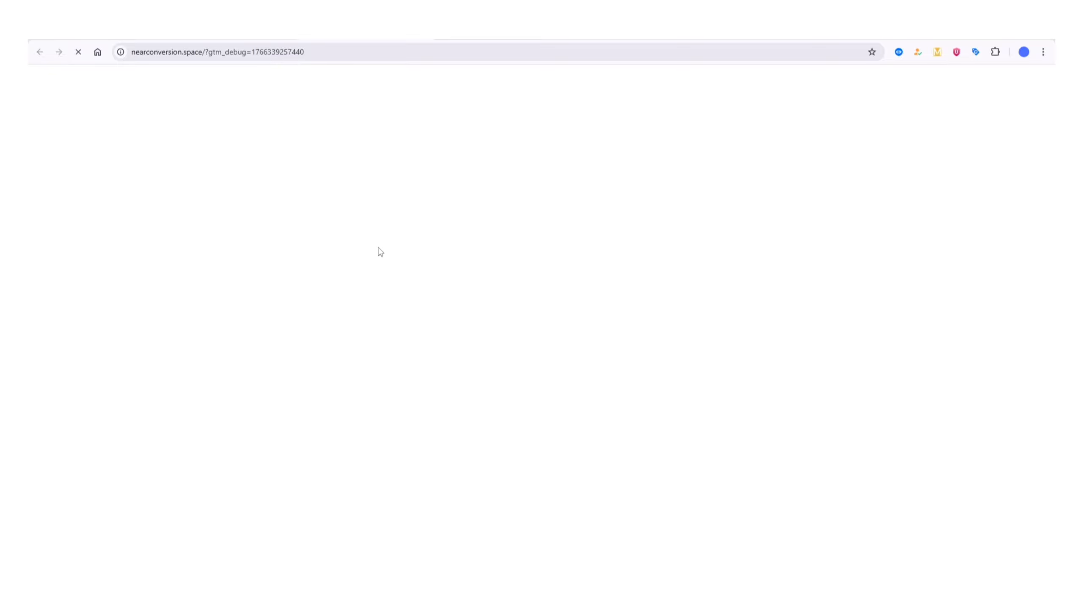
key(ctrl+shift+Tab)
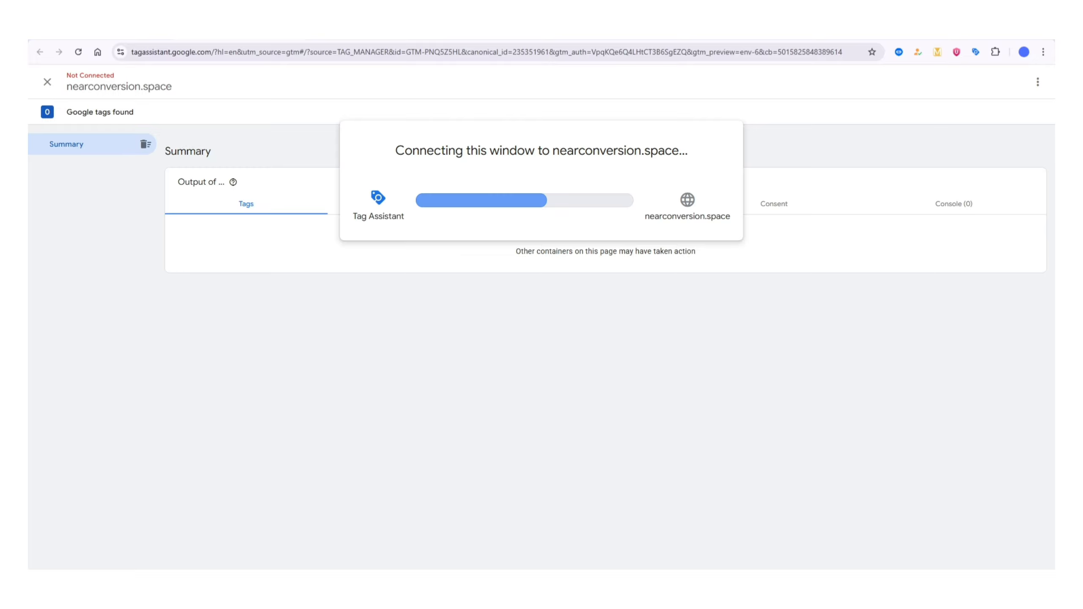
- Check the website window for the pending debug session and retry the Tag Assistant connection to nearconversion.space
triple_click(430, 157)
click(432, 162)
key(ctrl+Tab)
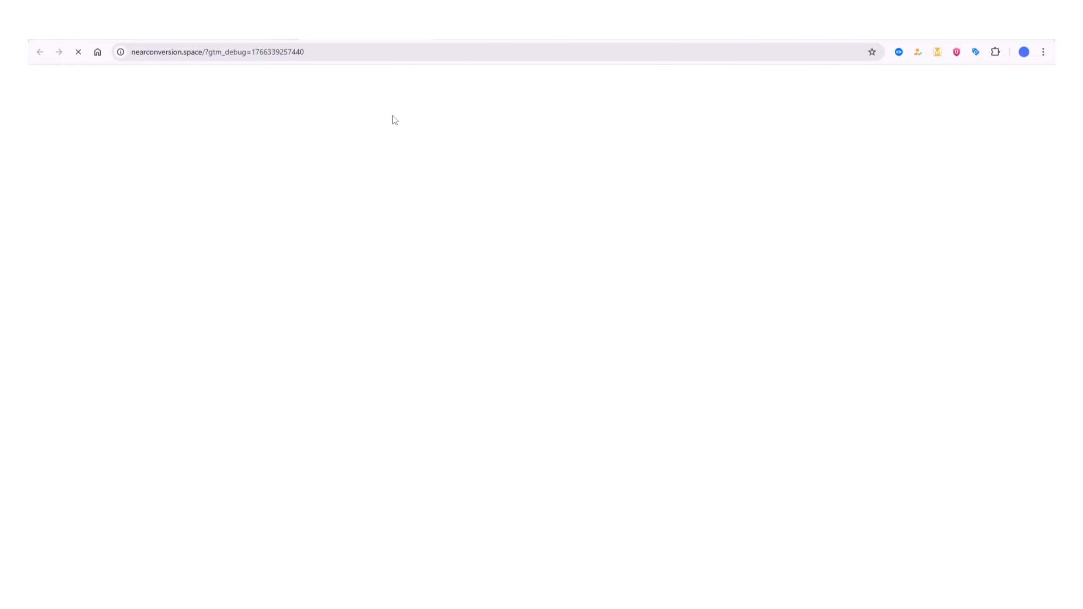
key(ctrl+shift+Tab)
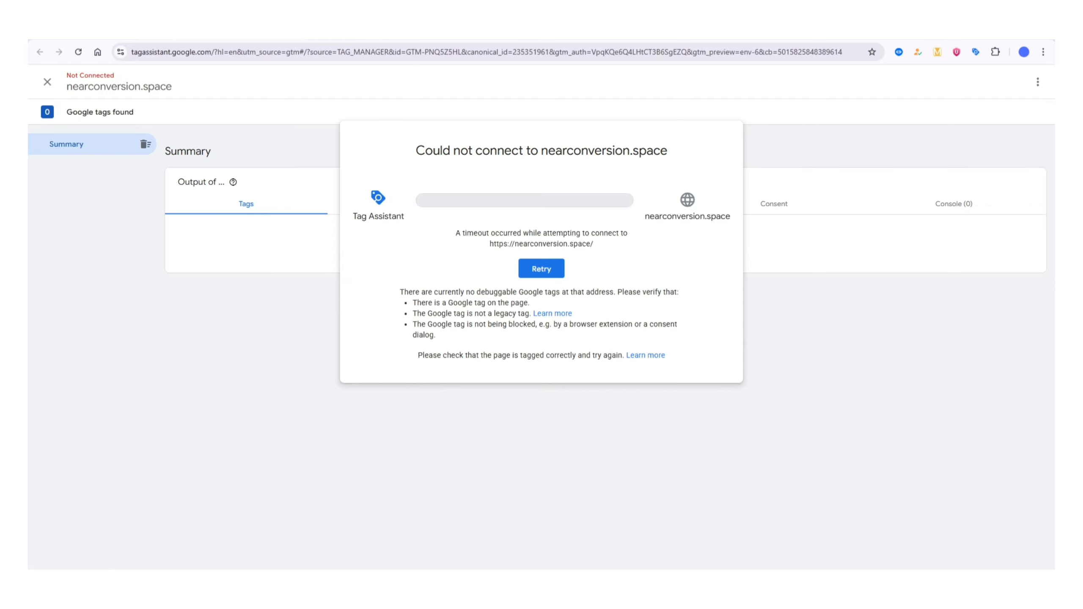
click(555, 269)
click(549, 333)
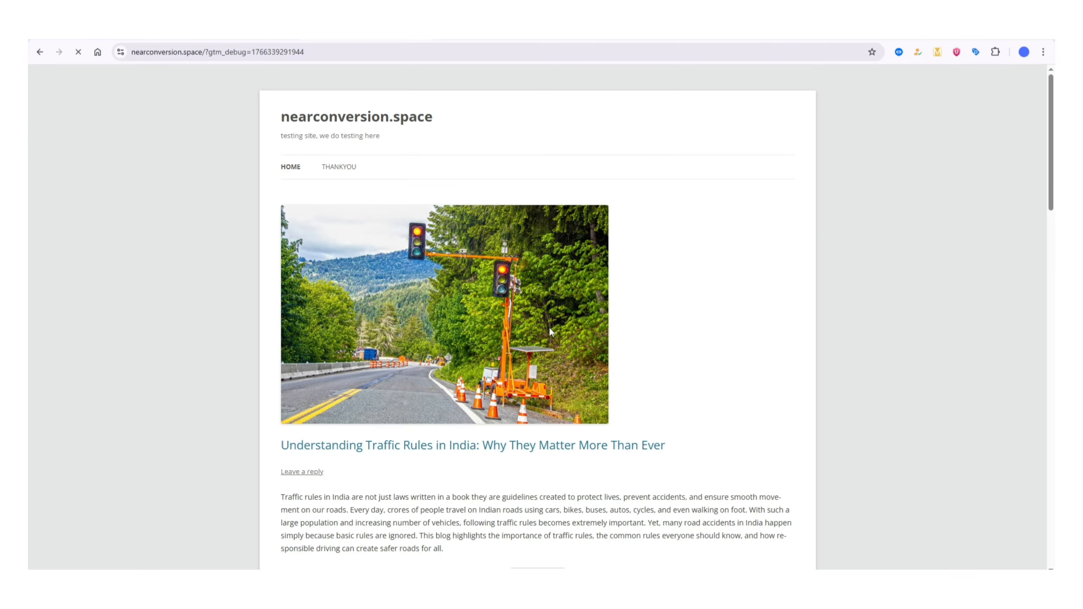
- Review the Tag Assistant connection status on the website, then continue to the debug summary in Tag Assistant
scroll(194, 186, down, 10)
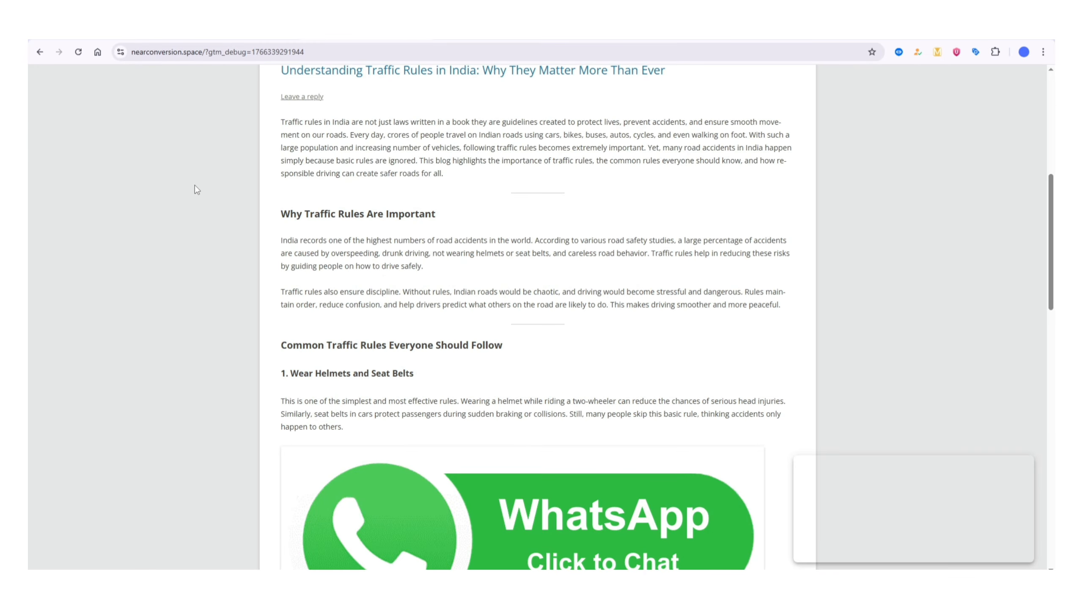
scroll(194, 185, down, 4)
scroll(195, 185, down, 4)
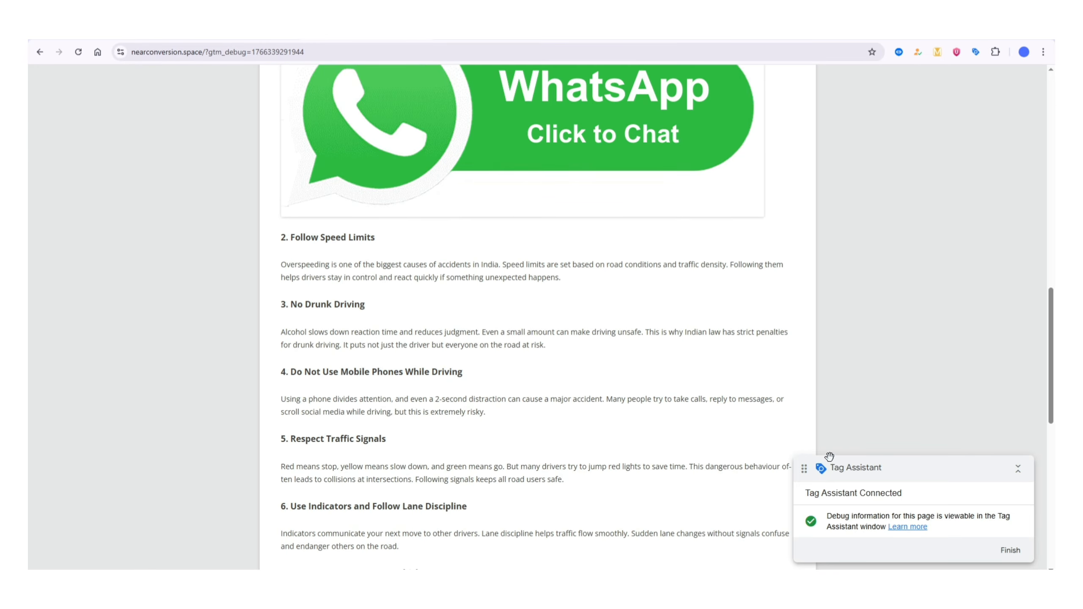
drag(886, 473, 858, 461)
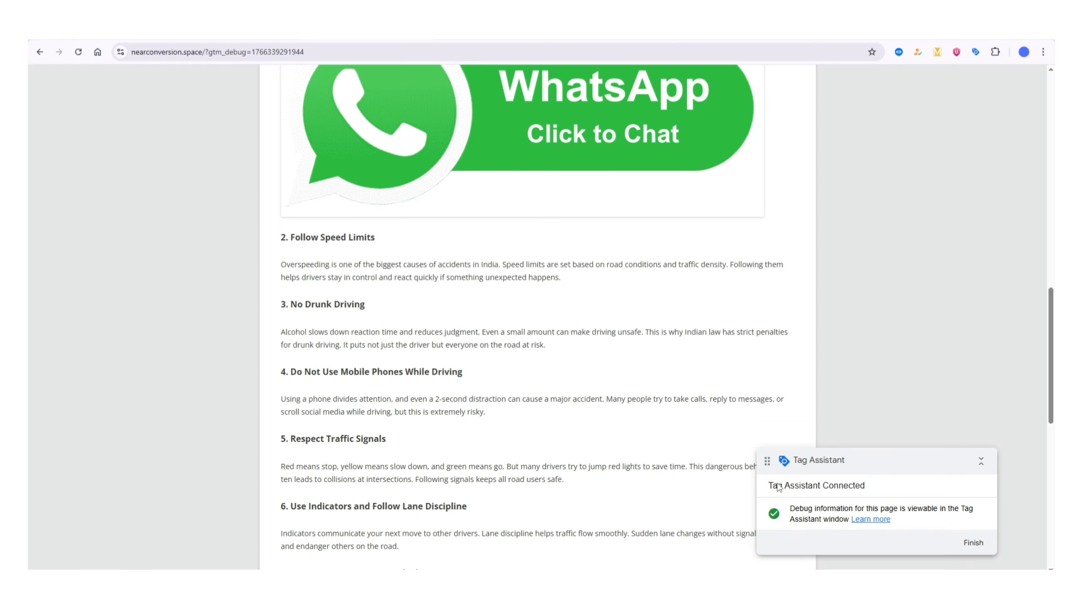
scroll(285, 194, up, 5)
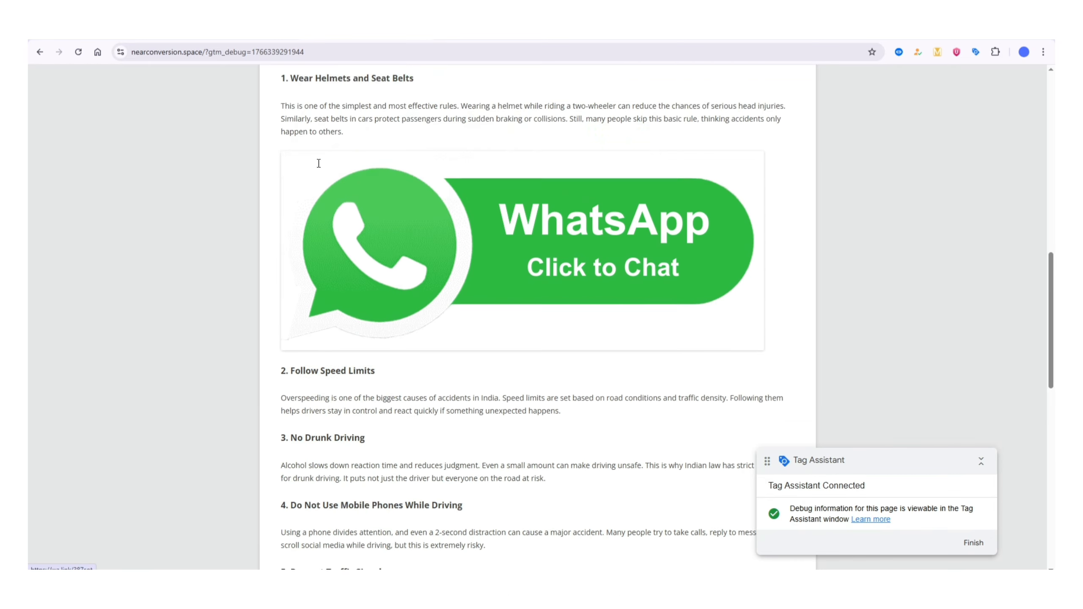
key(ctrl+shift+Tab)
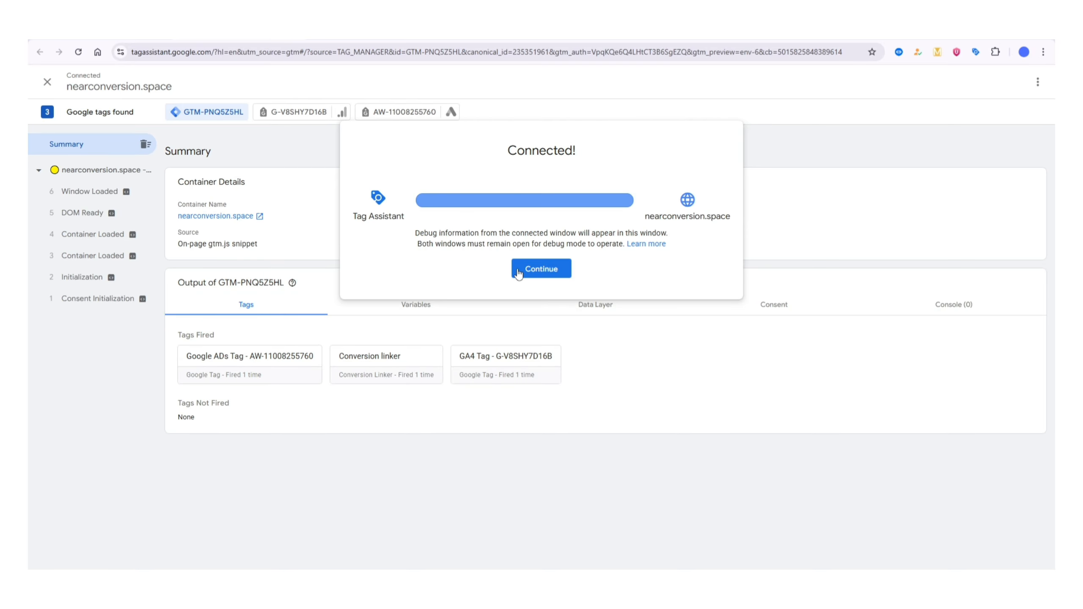
click(542, 269)
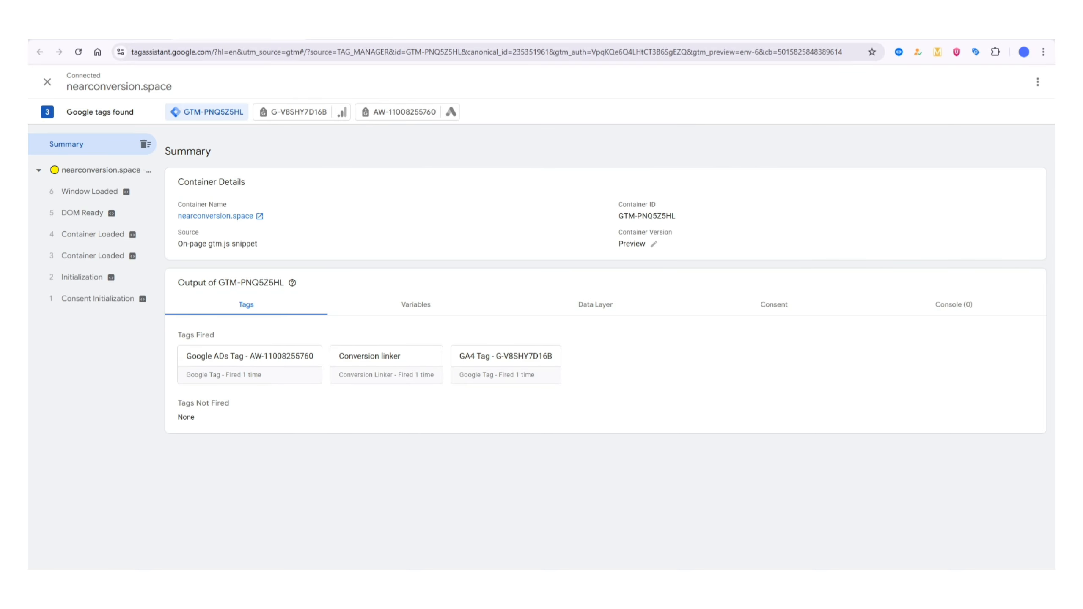
- Test the WhatsApp Click to Chat link on nearconversion.space and return to the site from the WhatsApp page
key(ctrl+Tab)
scroll(226, 256, up, 1)
scroll(223, 281, down, 4)
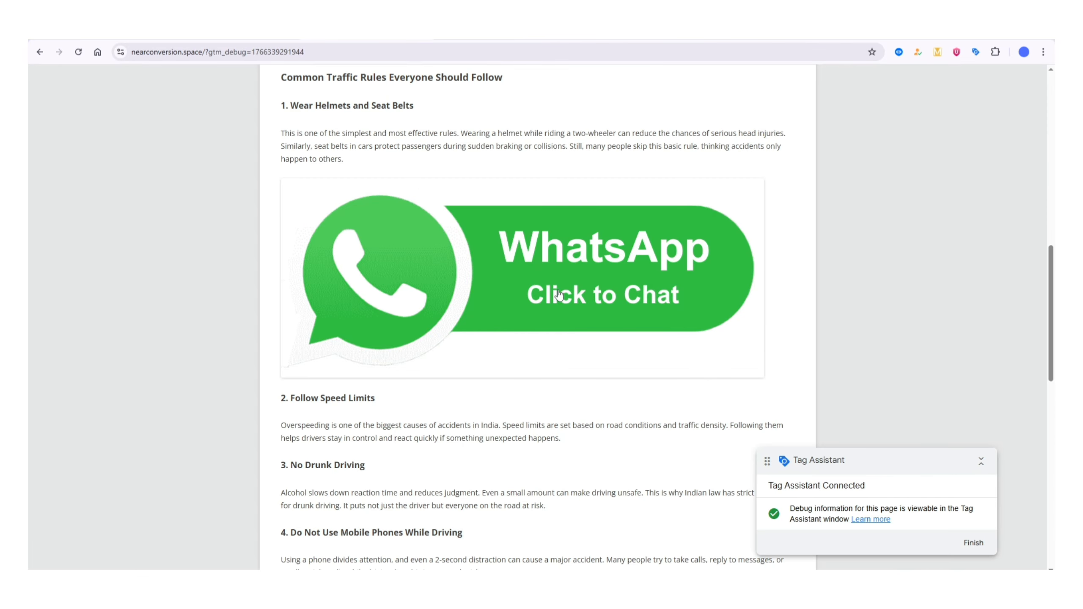
click(428, 253)
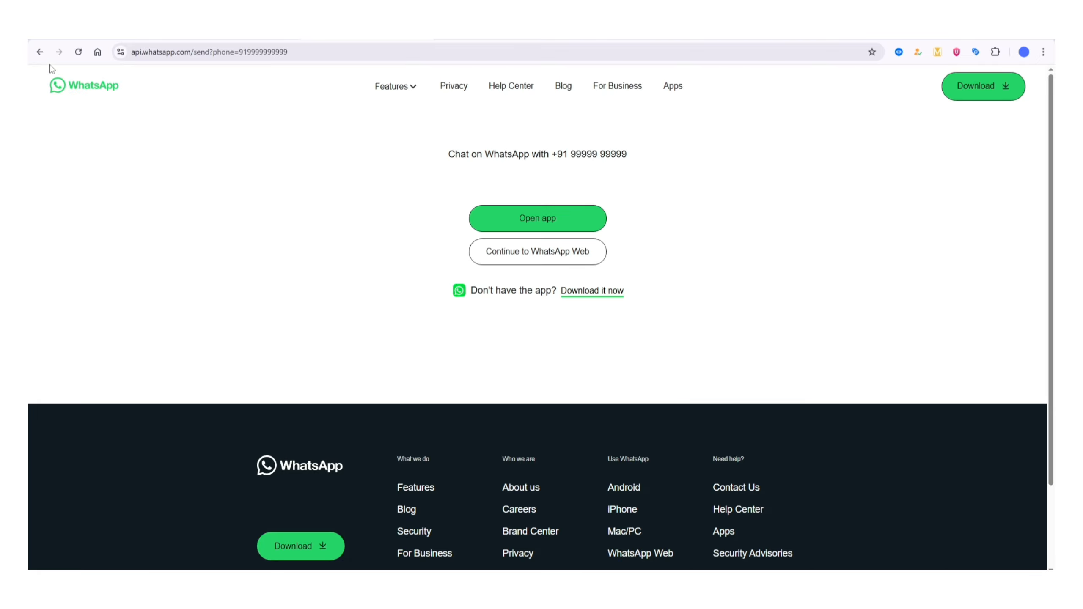
click(40, 55)
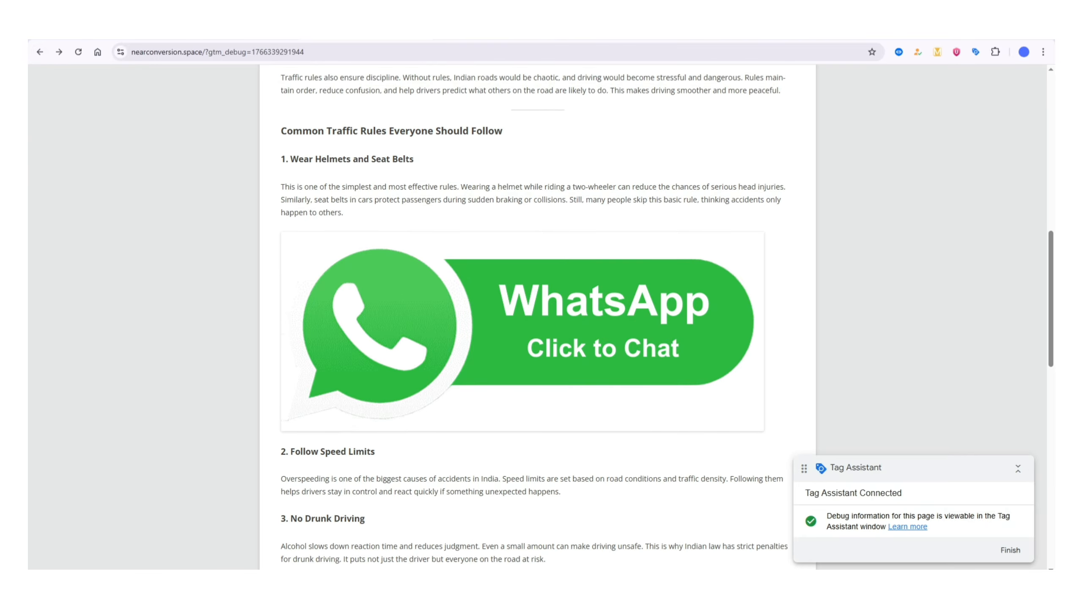
- Switch to Tag Assistant and examine the variables recorded for the Link Click event
click(298, 33)
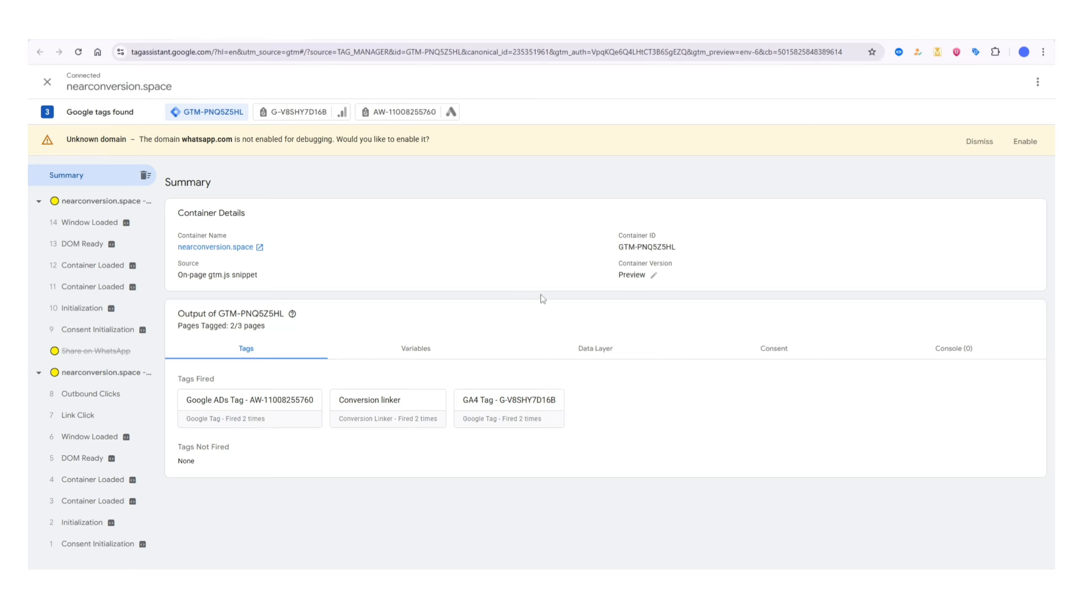
click(92, 423)
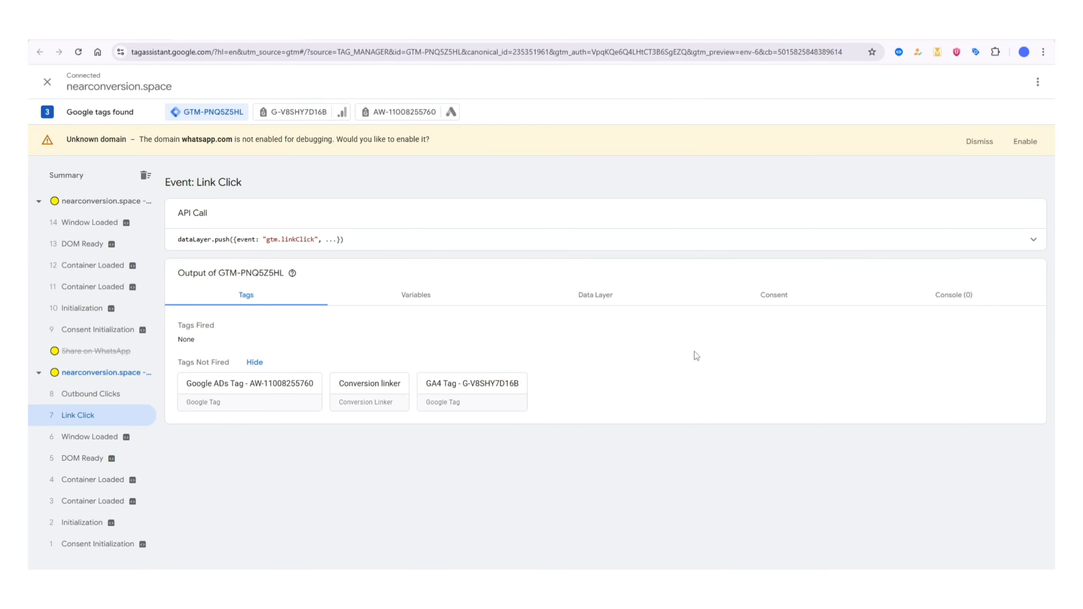
click(420, 300)
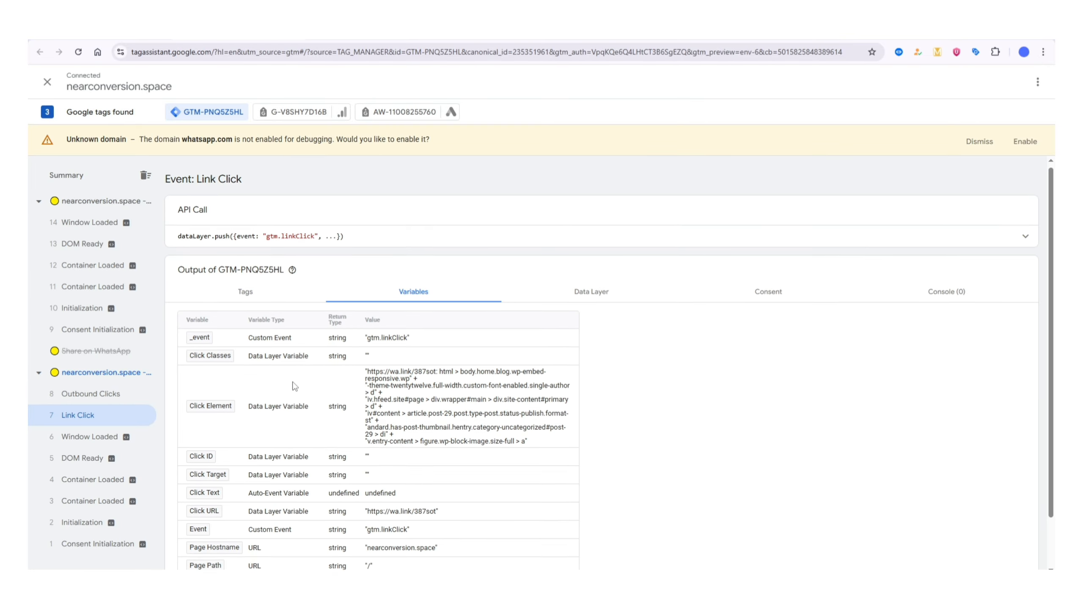
scroll(405, 406, down, 2)
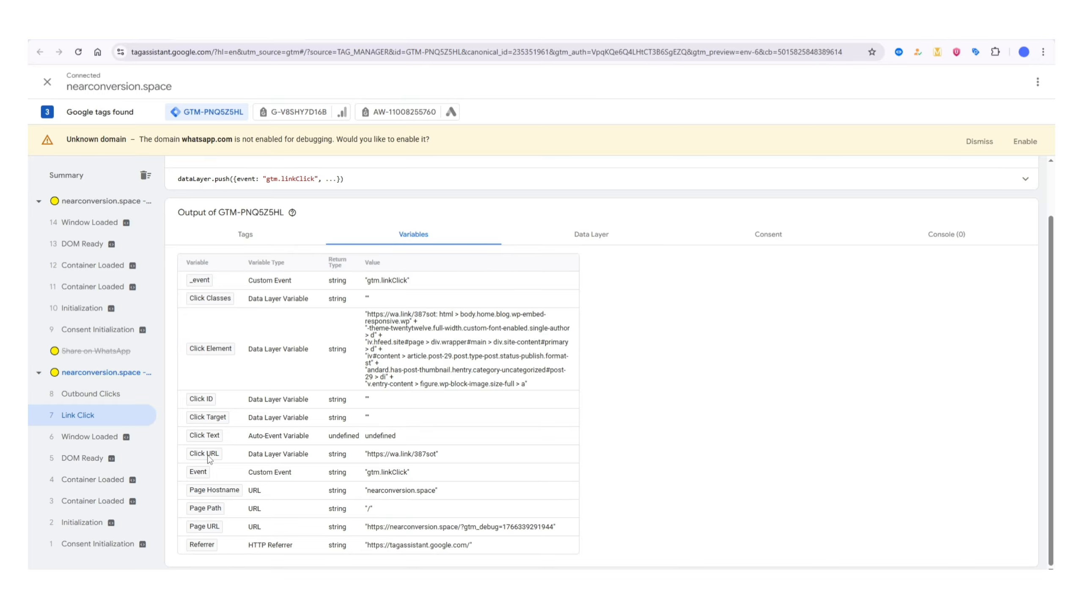
- Copy the wa.link part of the Click URL value from the Link Click event's variables
double_click(392, 455)
drag(405, 458, 410, 459)
right_click(404, 459)
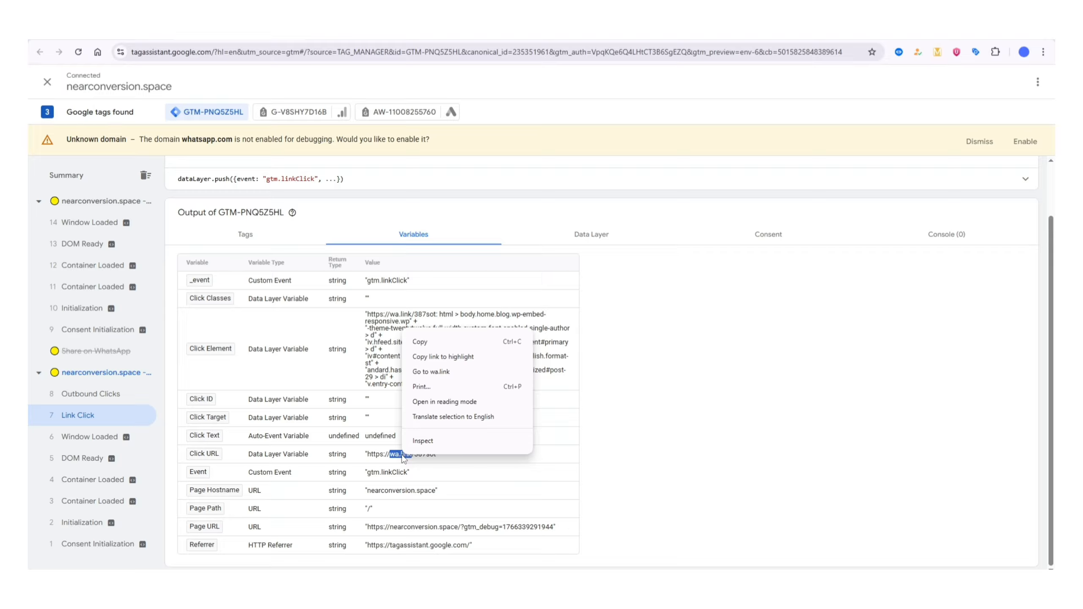
click(449, 344)
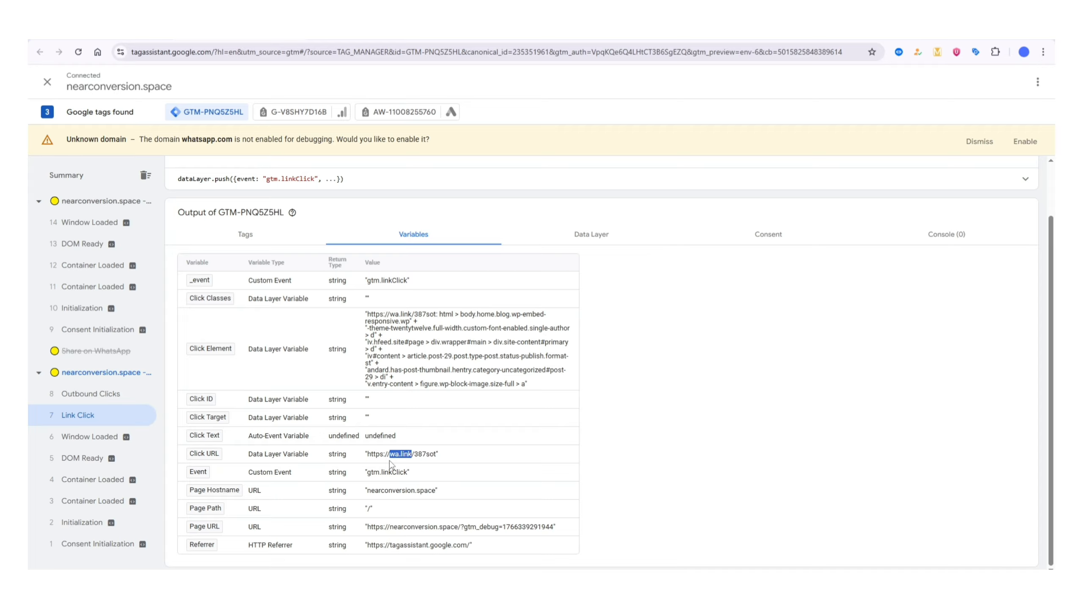
click(369, 462)
drag(391, 455, 410, 455)
right_click(400, 453)
click(458, 341)
click(693, 413)
- Switch to Google Tag Manager and create a new trigger with the type Click - Just Links
click(165, 40)
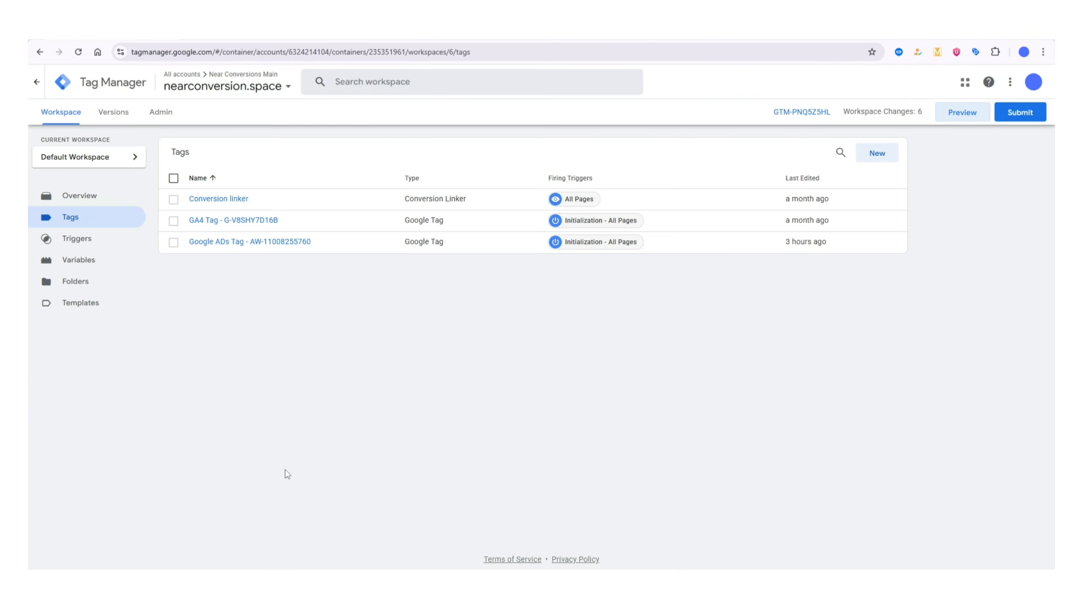
click(94, 246)
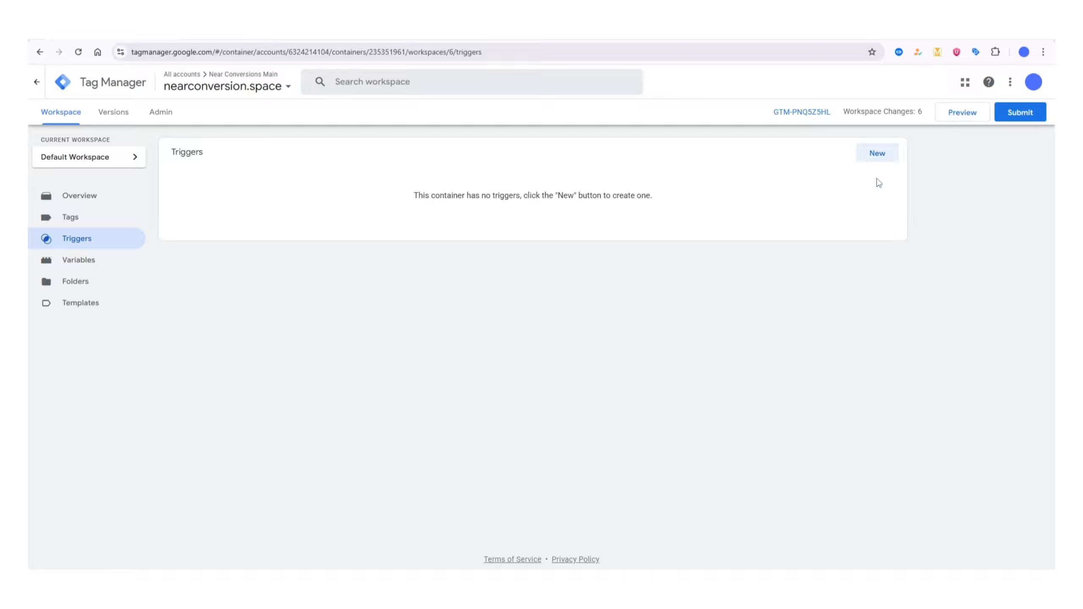
click(871, 158)
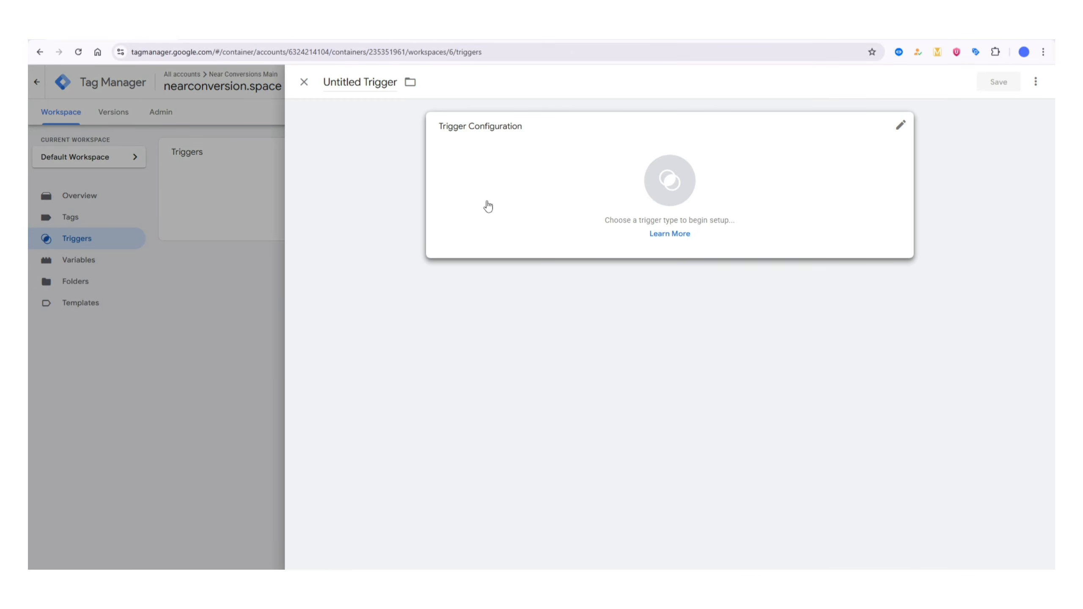
click(730, 188)
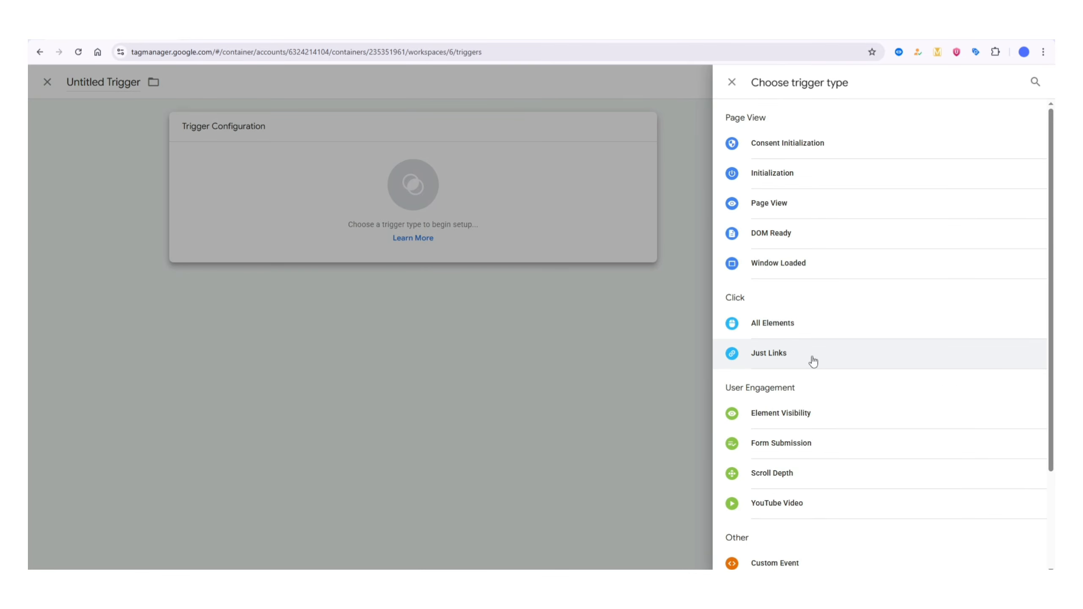
click(813, 360)
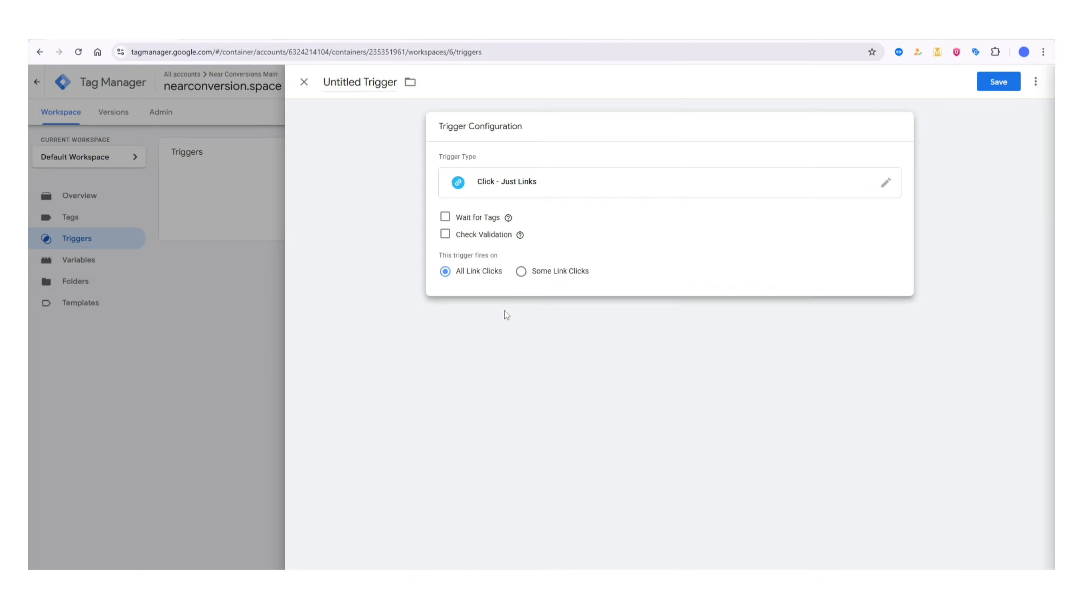
- Limit the trigger to Some Link Clicks where Click URL contains wa.link
click(554, 272)
click(475, 316)
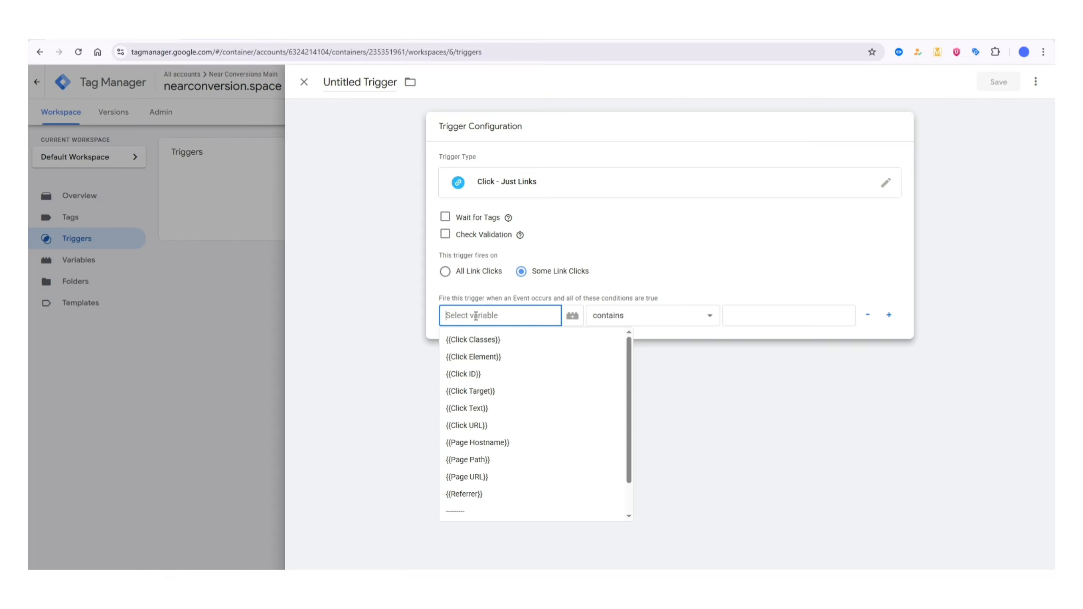
click(472, 425)
click(761, 316)
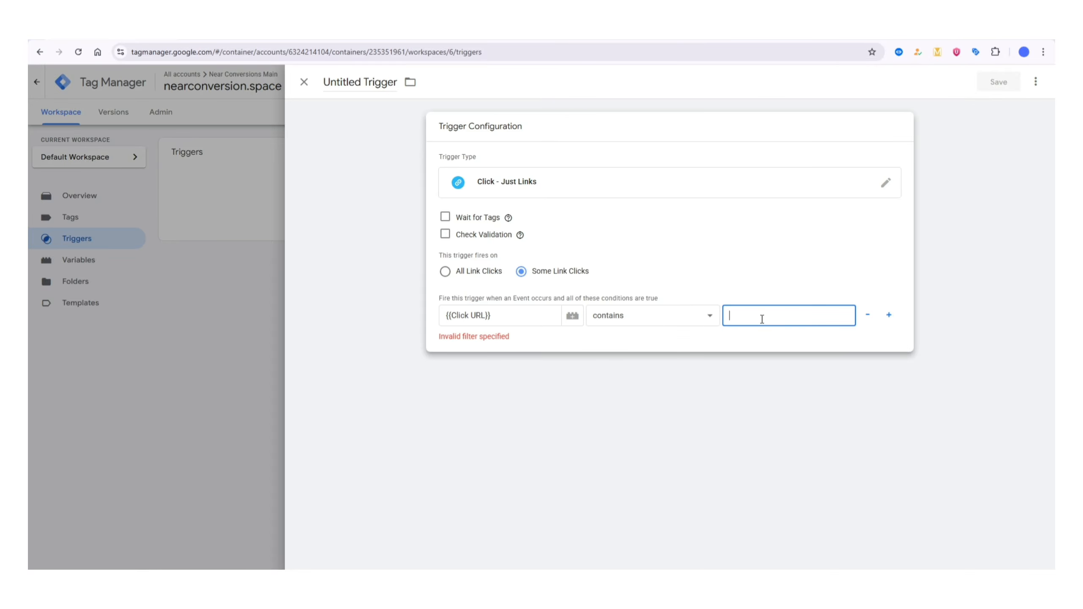
right_click(739, 322)
click(766, 448)
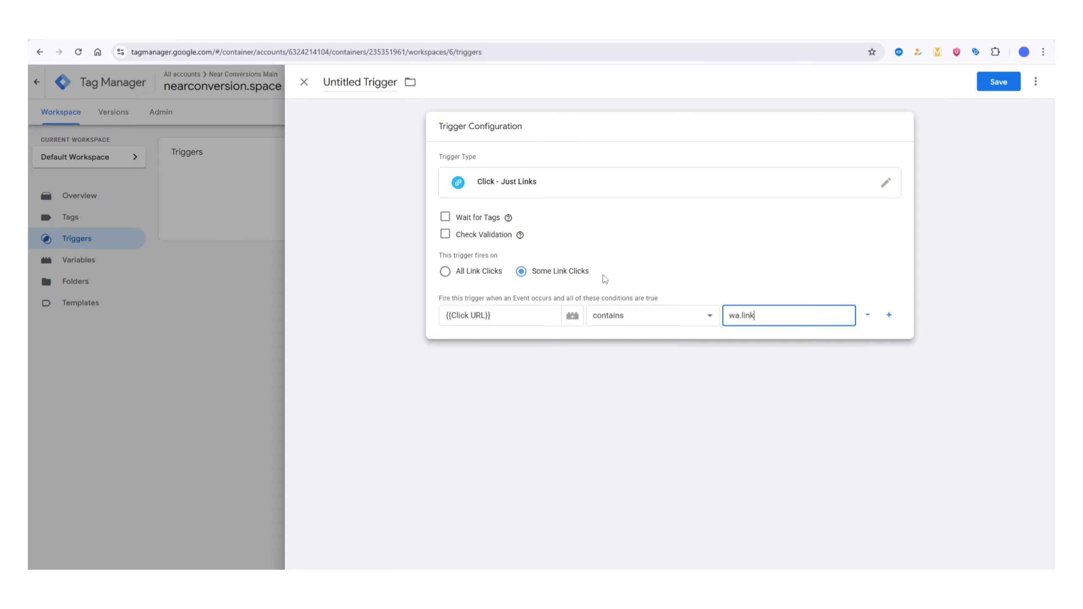
- Name the trigger "whatsapp click" and save it
click(375, 82)
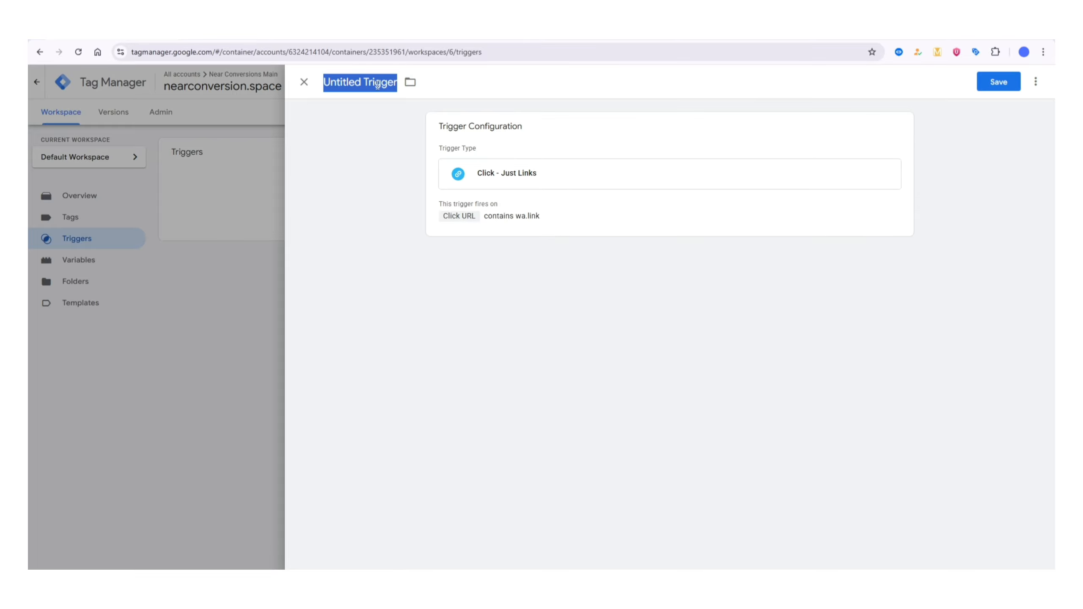
text(wh)
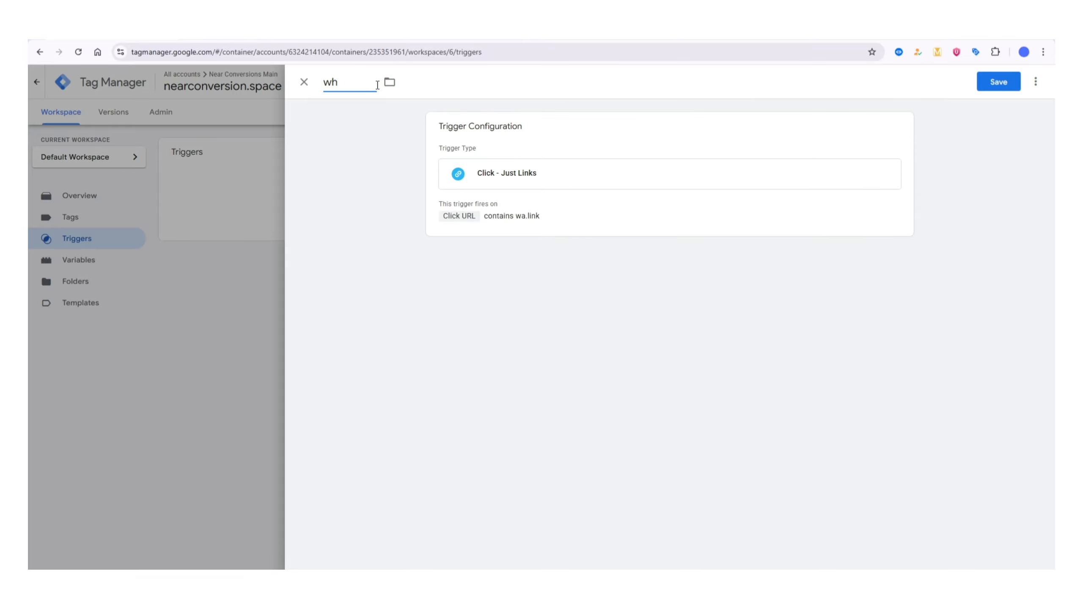
text(atsapp click)
click(999, 84)
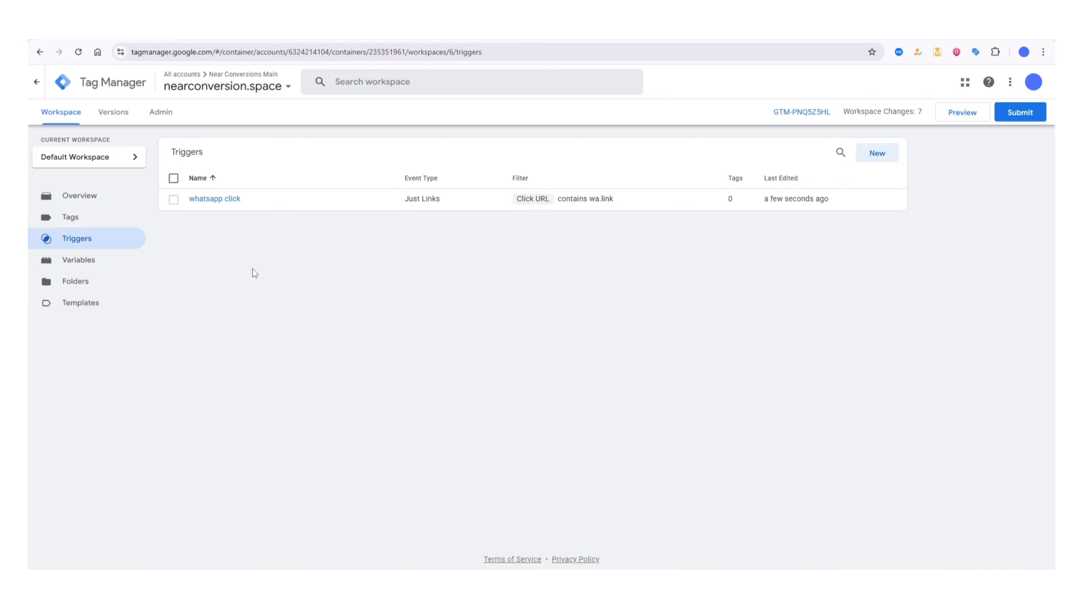
- Create a new tag and assign the "whatsapp click" trigger to it
click(98, 218)
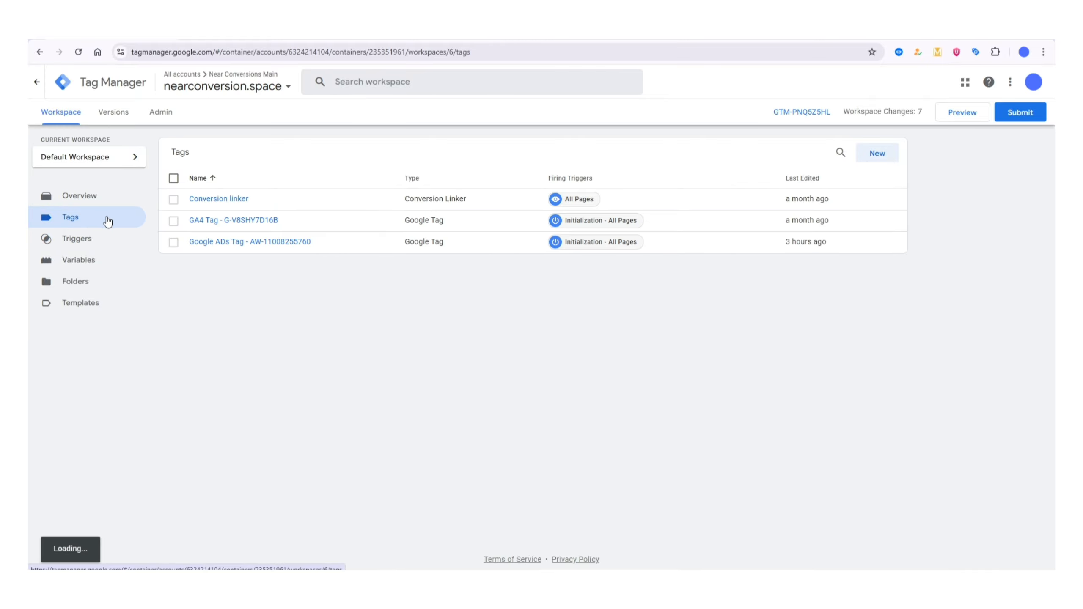
click(888, 154)
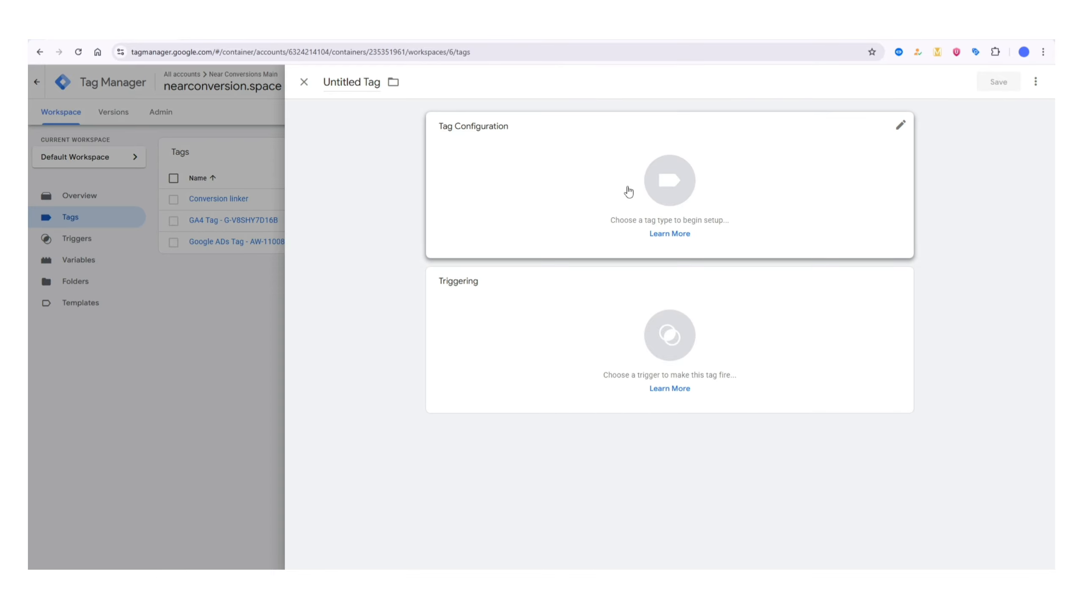
click(668, 335)
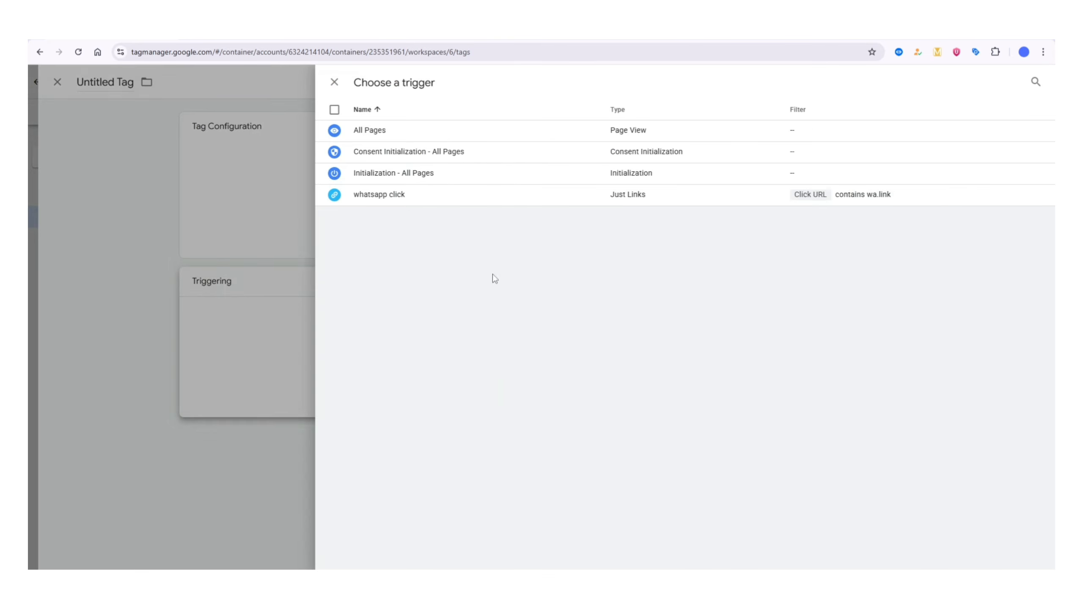
click(385, 196)
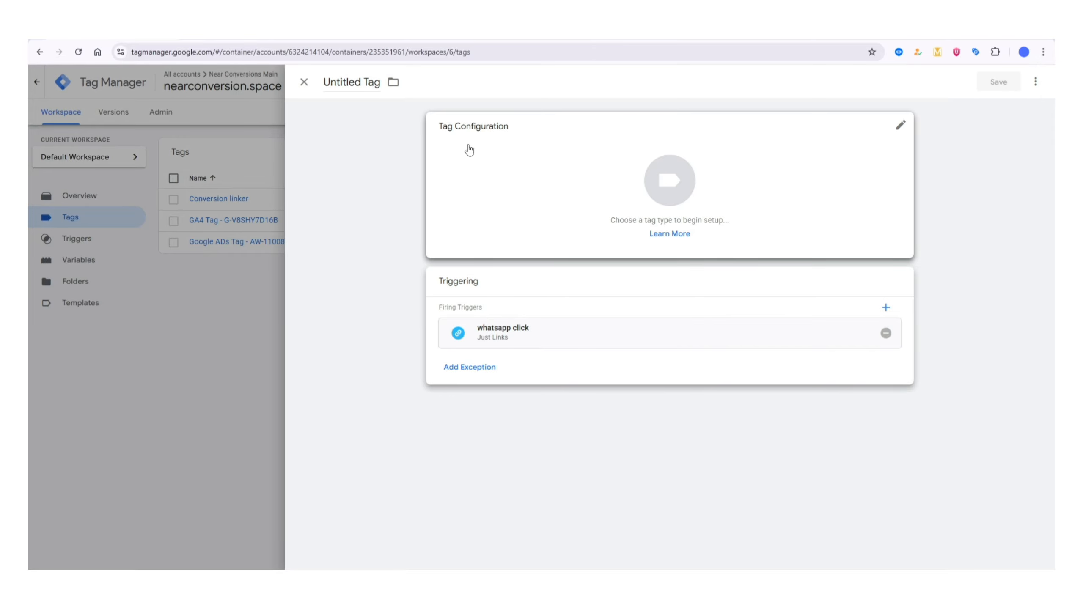
- Set the new tag's type to Google Ads Conversion Tracking
click(713, 189)
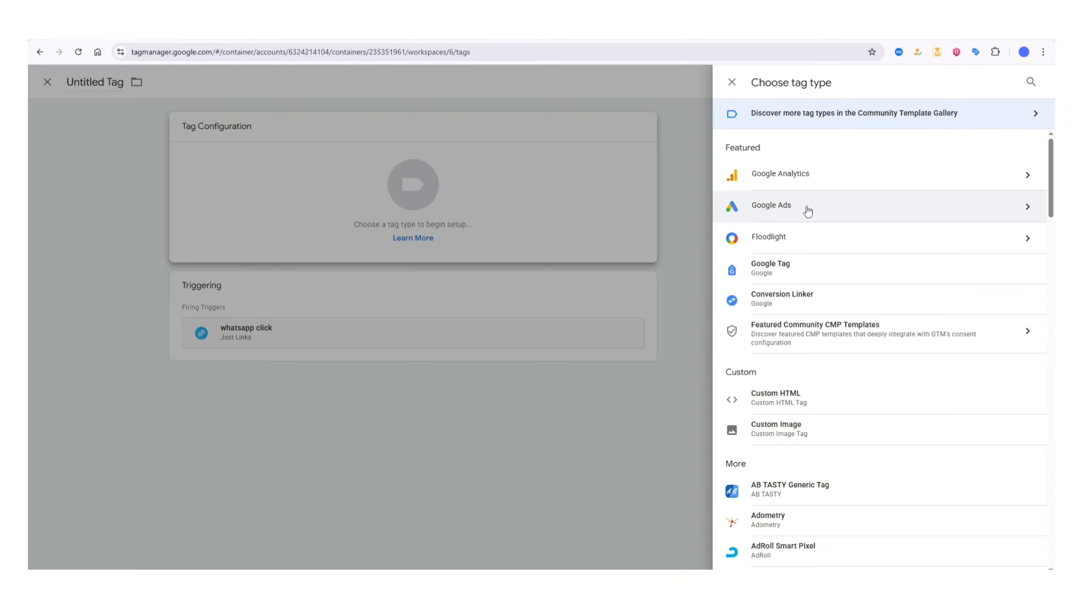
click(807, 211)
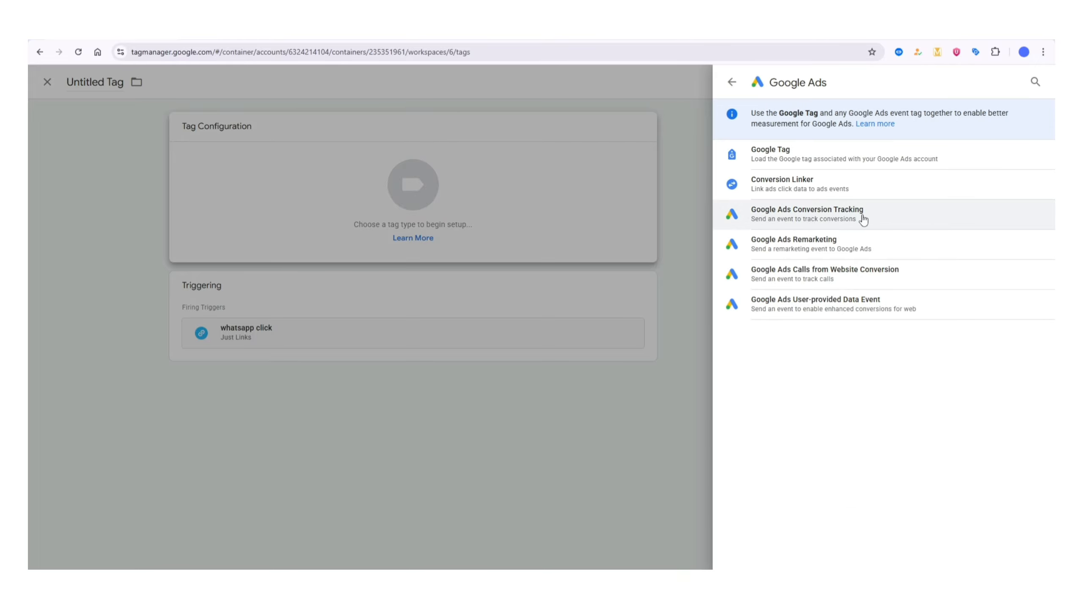
click(805, 218)
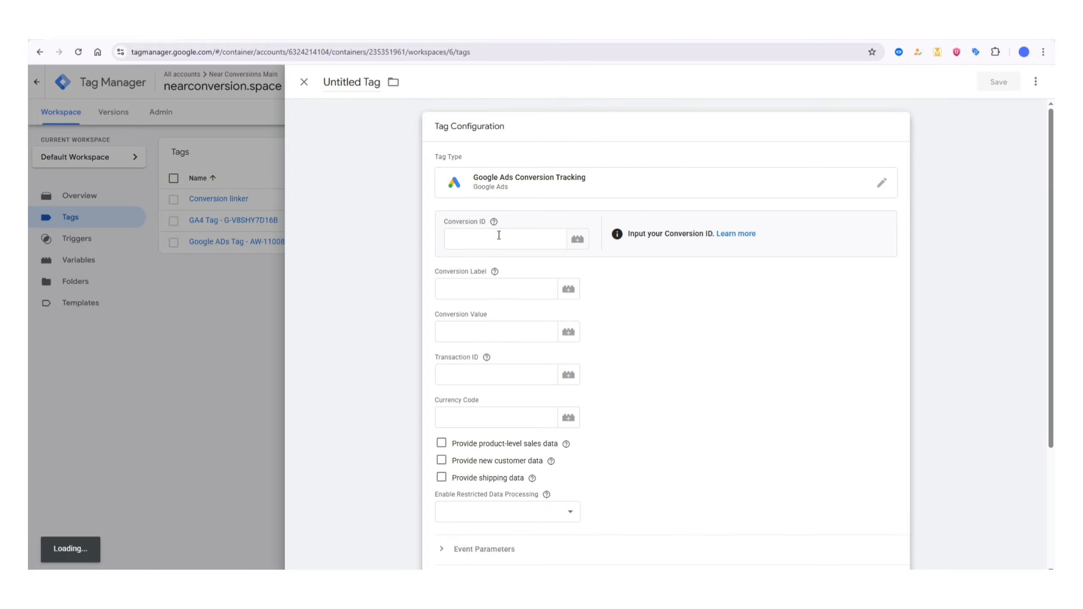
- Copy the Conversion ID from the Google Ads conversion setup page into the tag's Conversion ID in Google Tag Manager
click(499, 235)
click(470, 223)
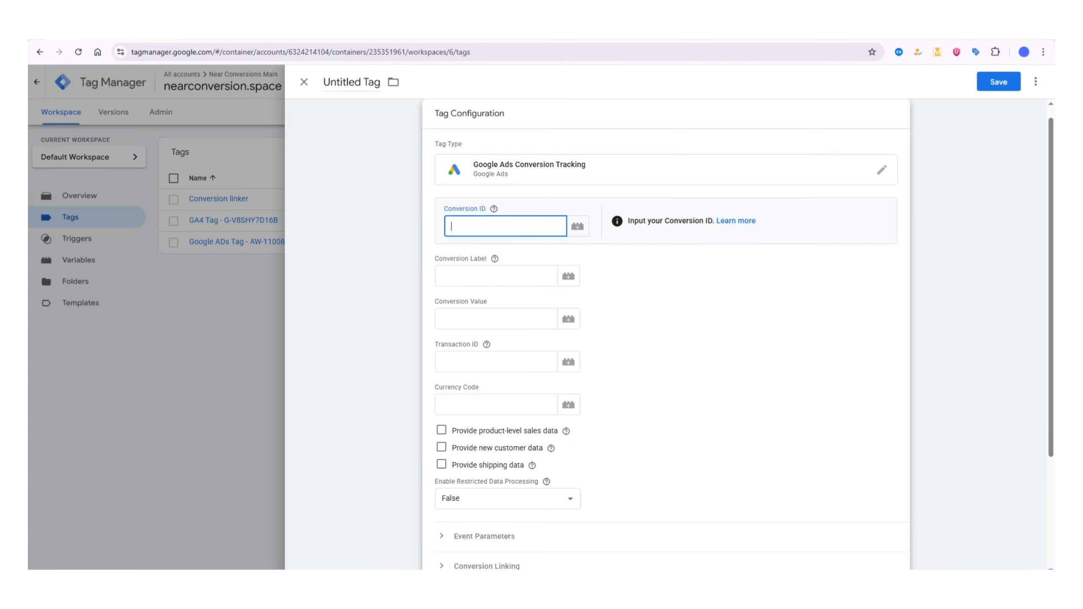
key(alt+Tab)
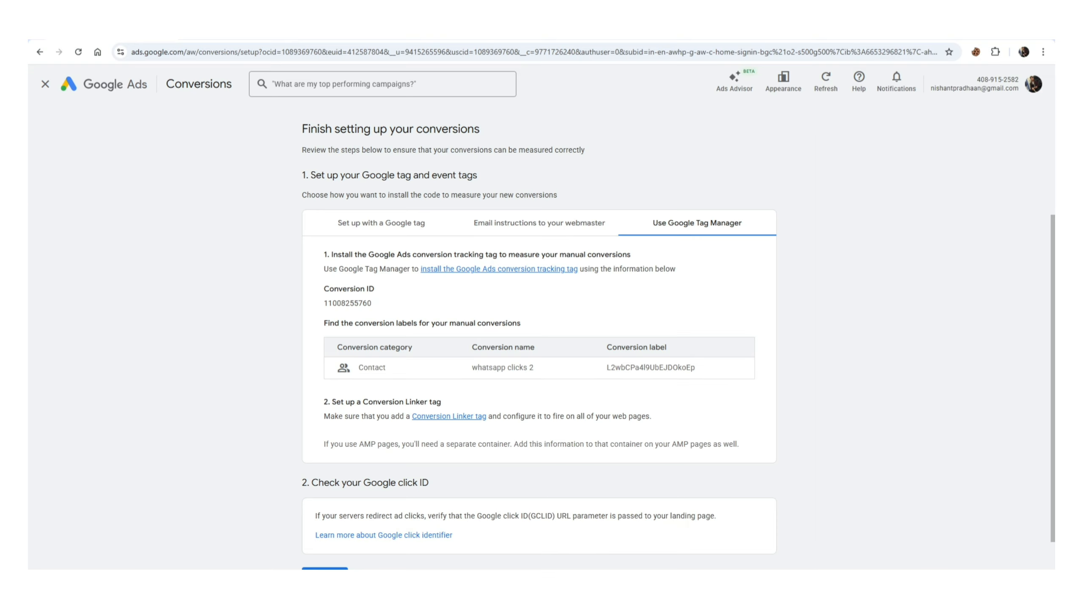
double_click(362, 305)
right_click(357, 304)
click(375, 315)
key(alt+Tab)
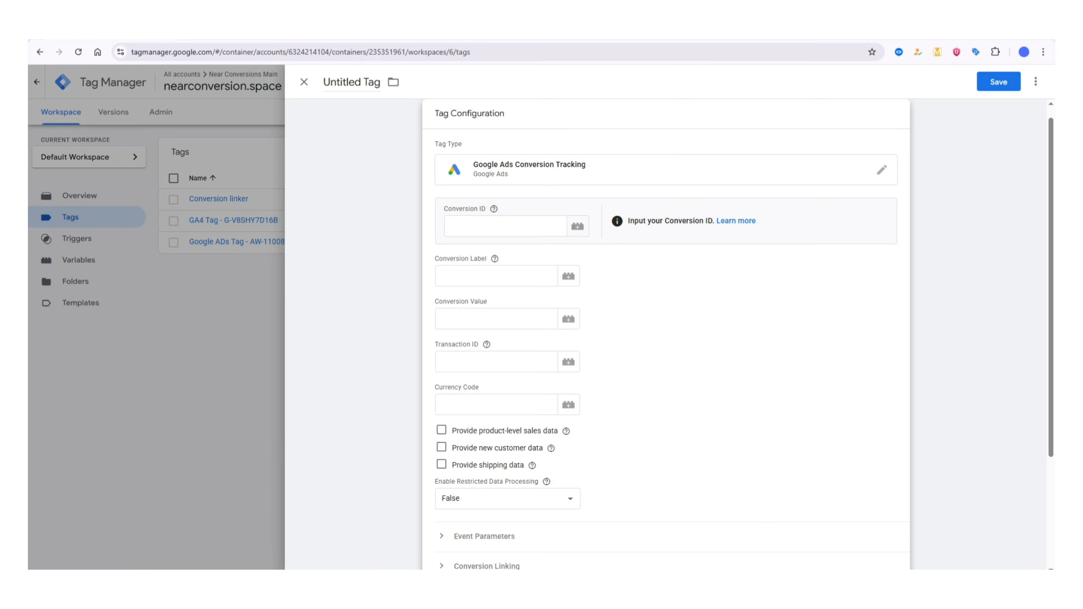
right_click(493, 224)
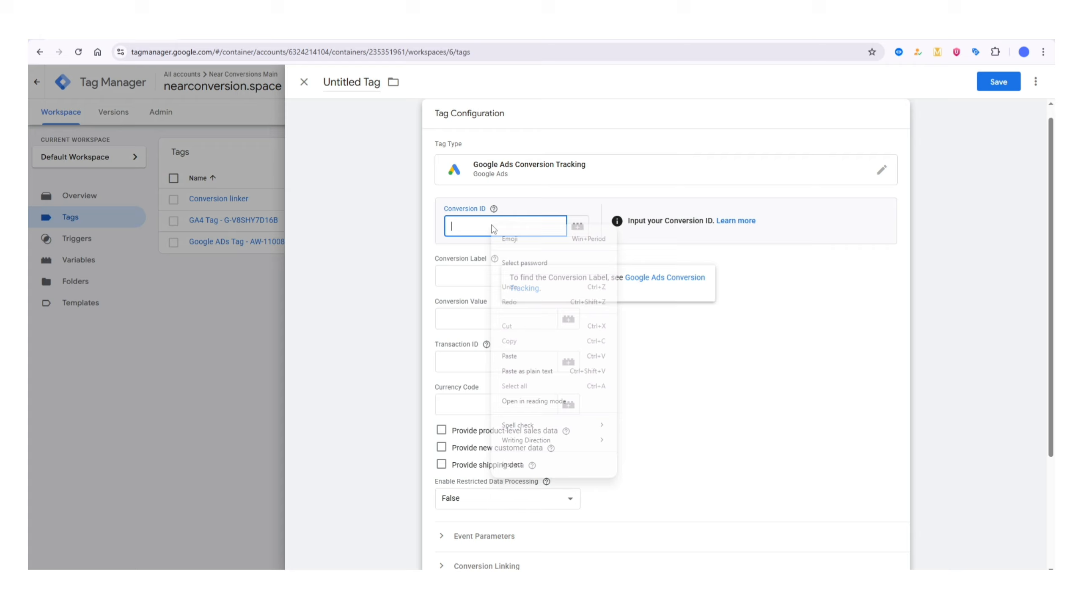
click(523, 347)
- Copy the conversion label of "whatsapp clicks 2" from Google Ads into the tag's Conversion Label in Google Tag Manager
key(alt+Tab)
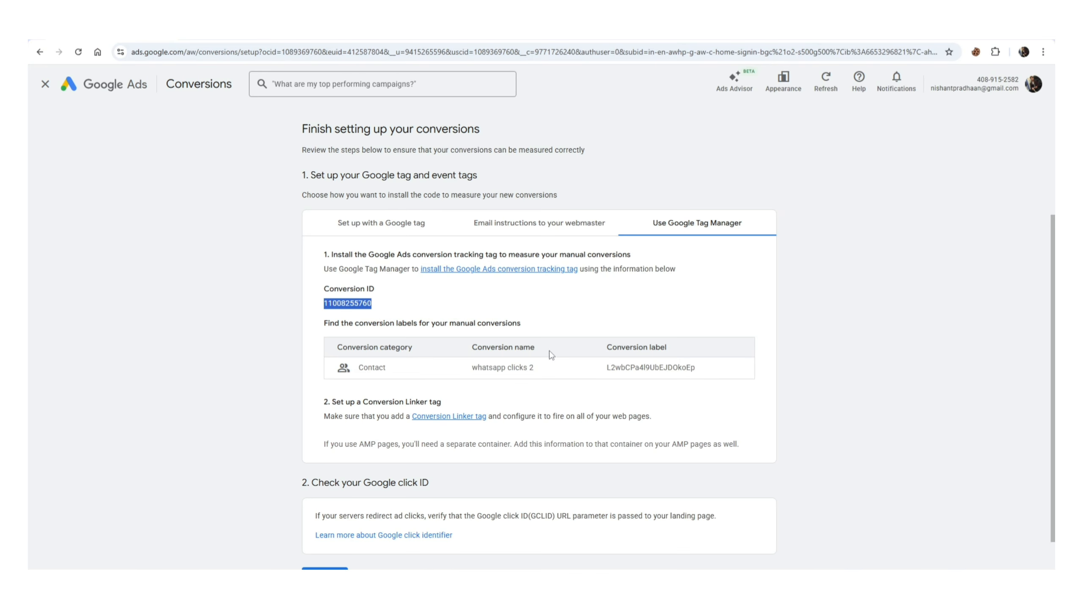
double_click(635, 367)
right_click(660, 368)
click(654, 379)
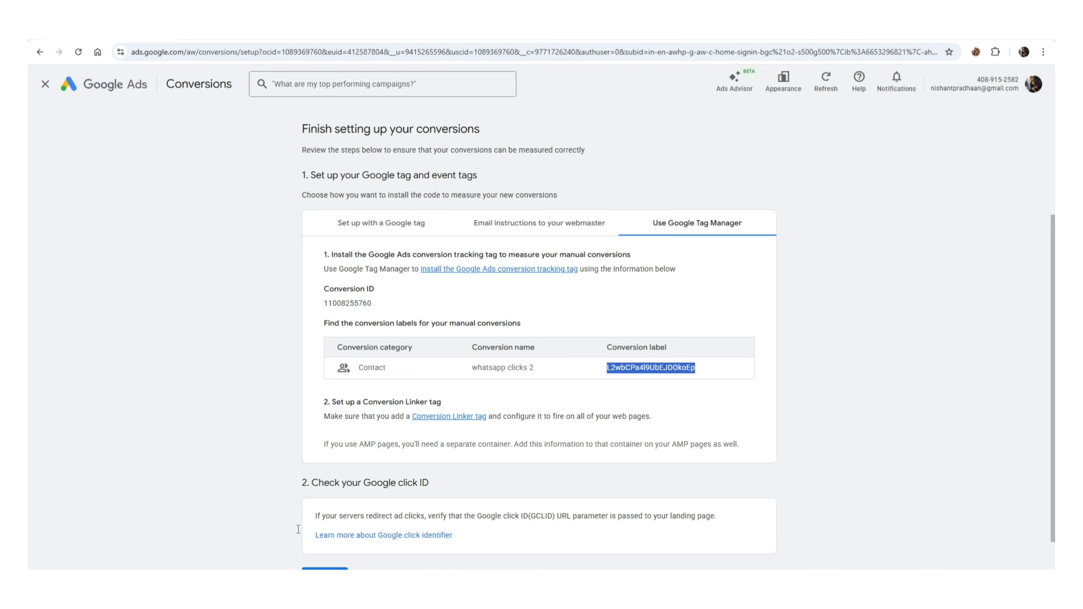
key(alt+Tab)
right_click(473, 276)
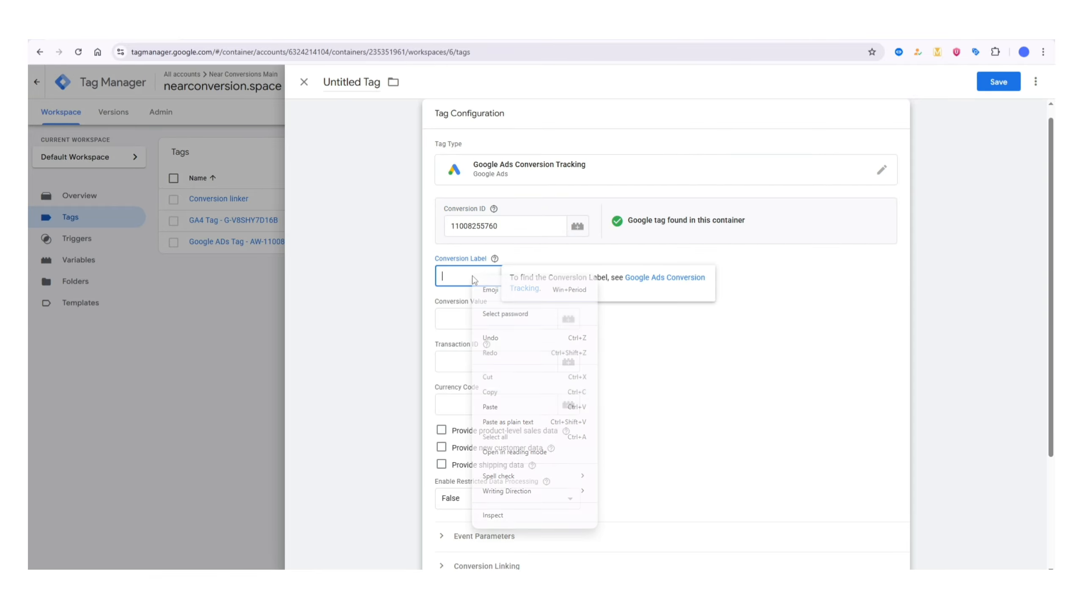
click(490, 403)
click(818, 336)
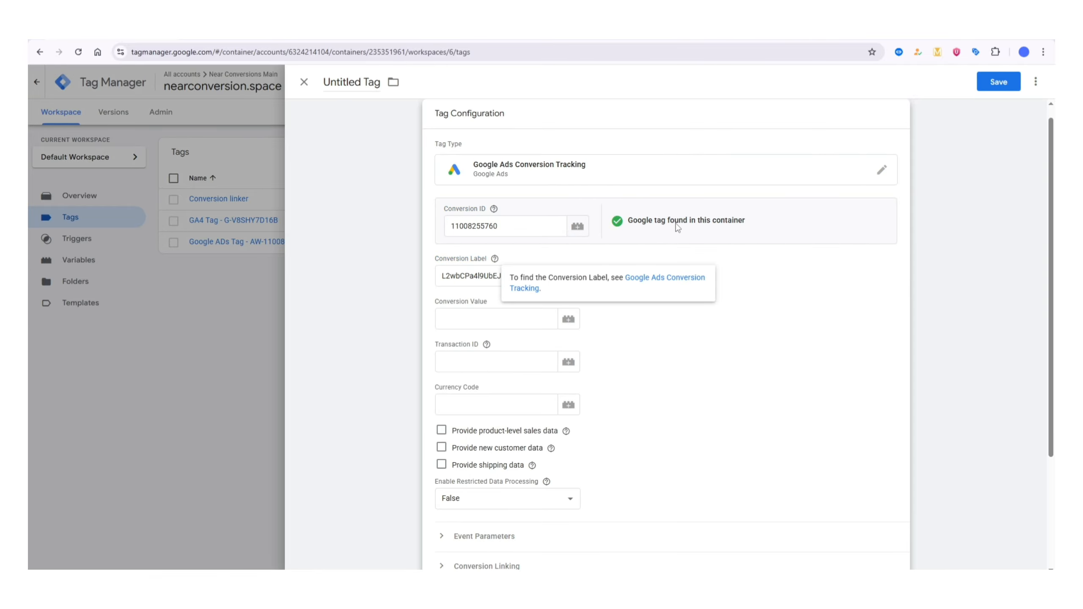
- Name the tag "Whatsapp click Google ADs" and save it
click(361, 81)
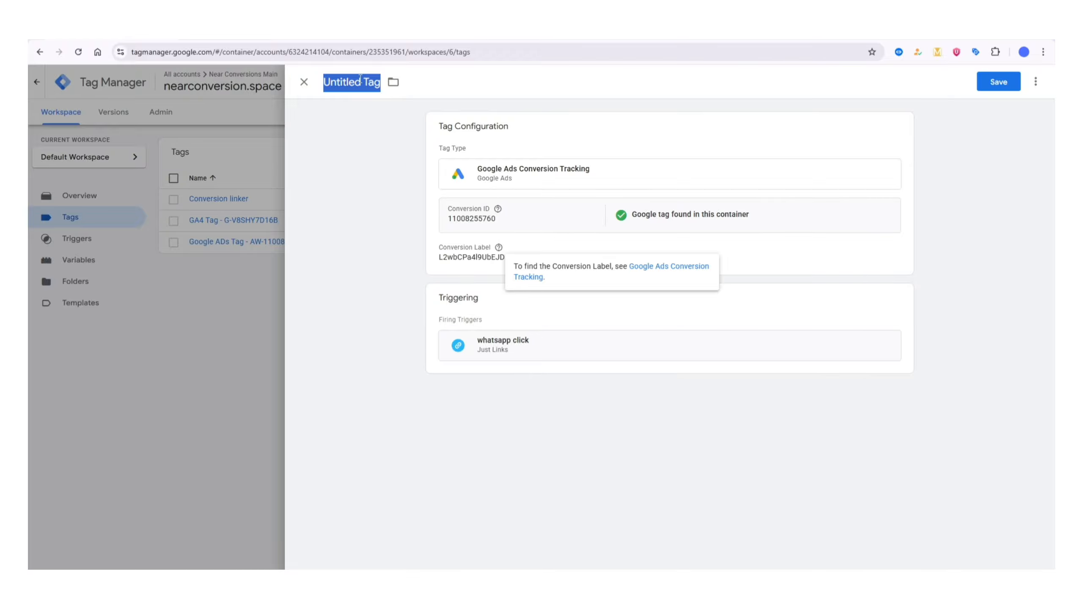
text(Wa)
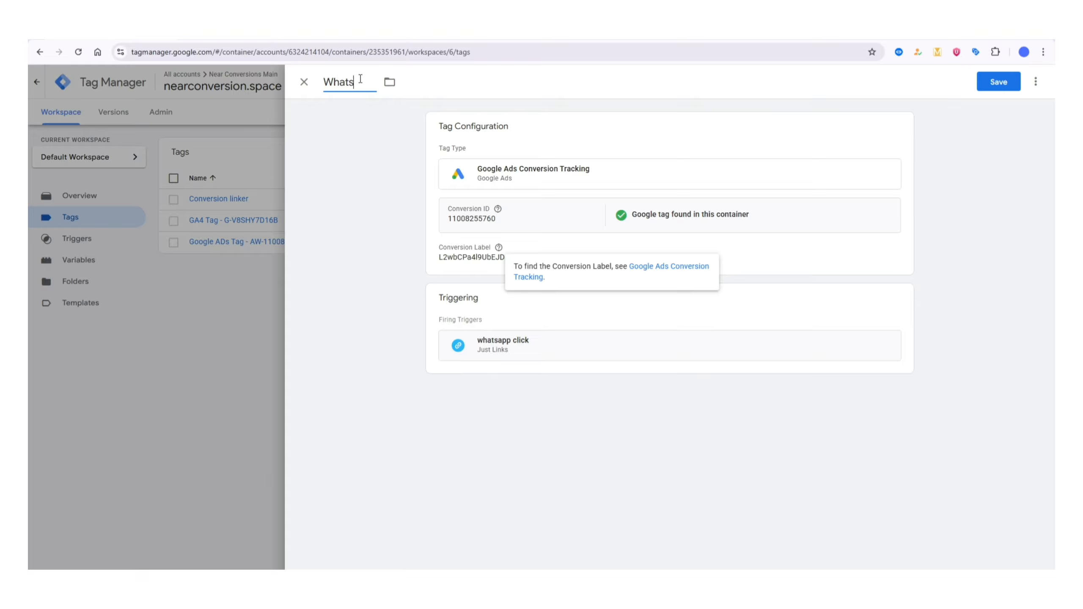
text(atsapp click Google)
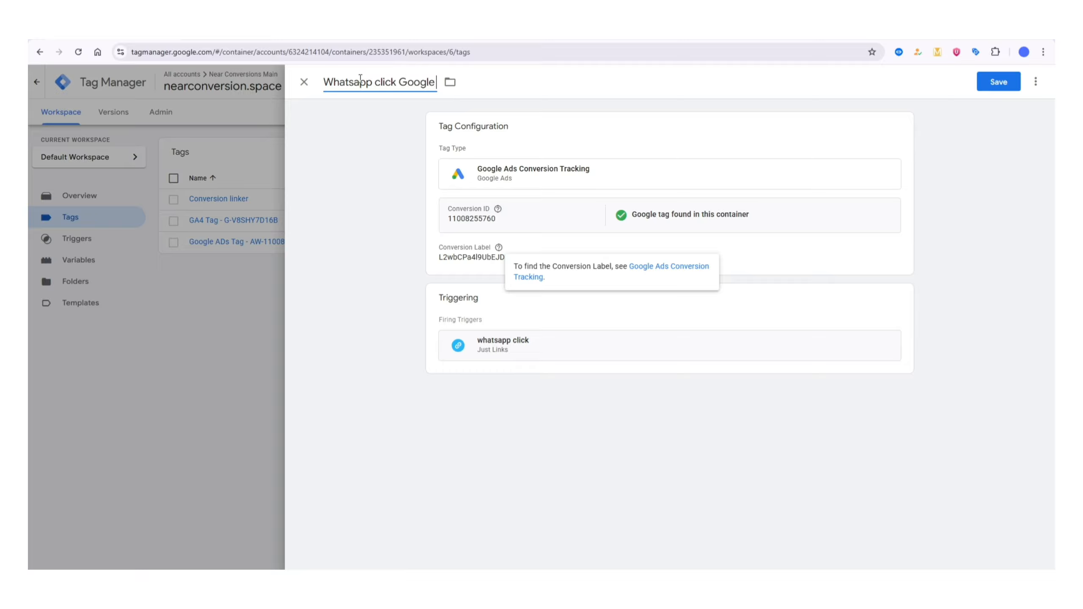
text( ADs)
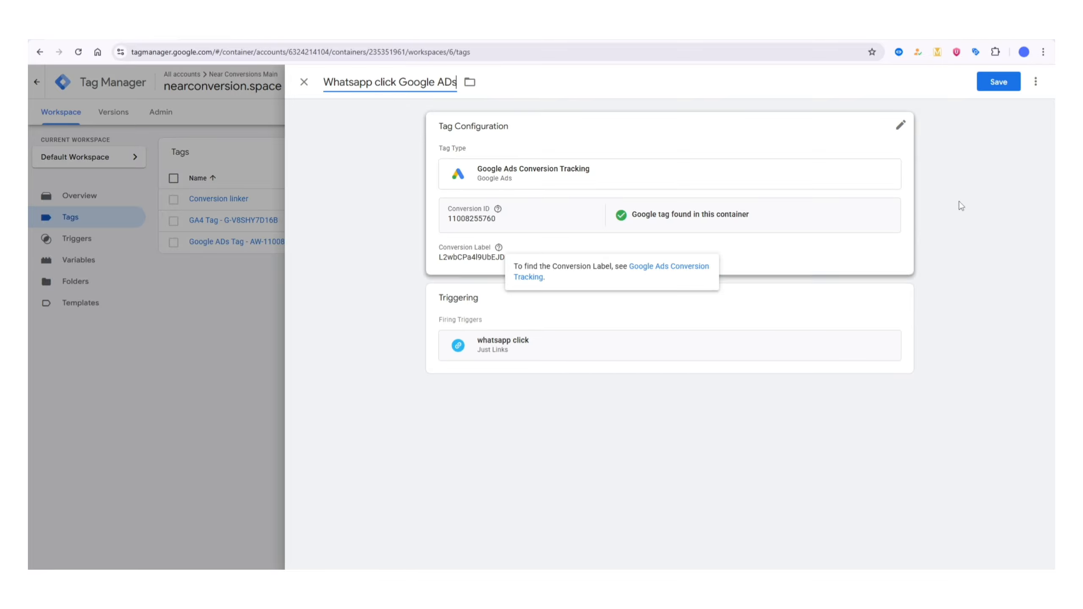
click(994, 86)
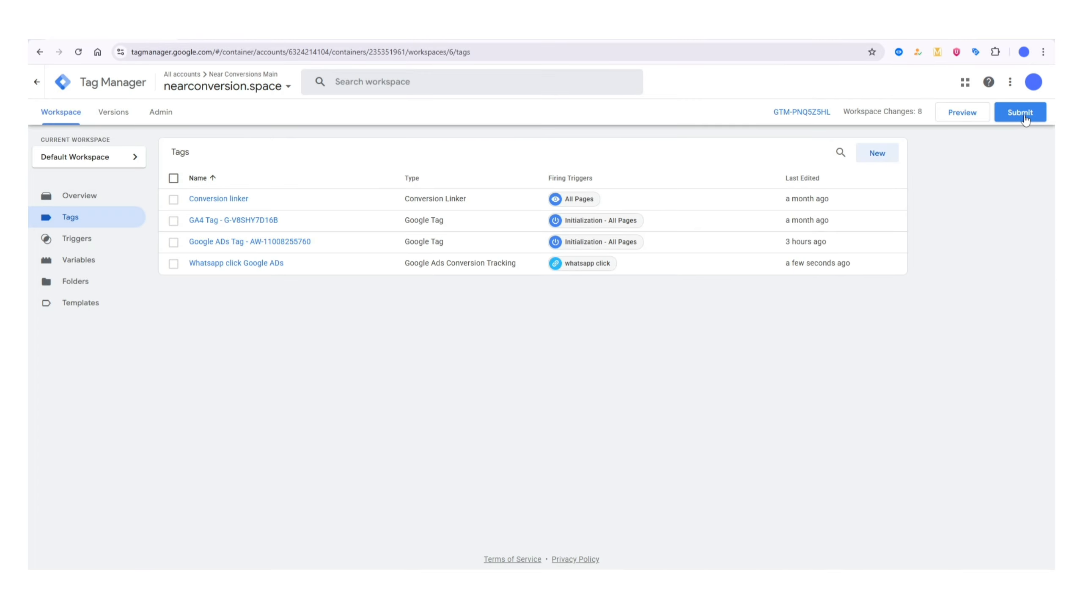
- Submit and publish the workspace changes to the Live environment without a version name or description
click(1022, 116)
click(1015, 82)
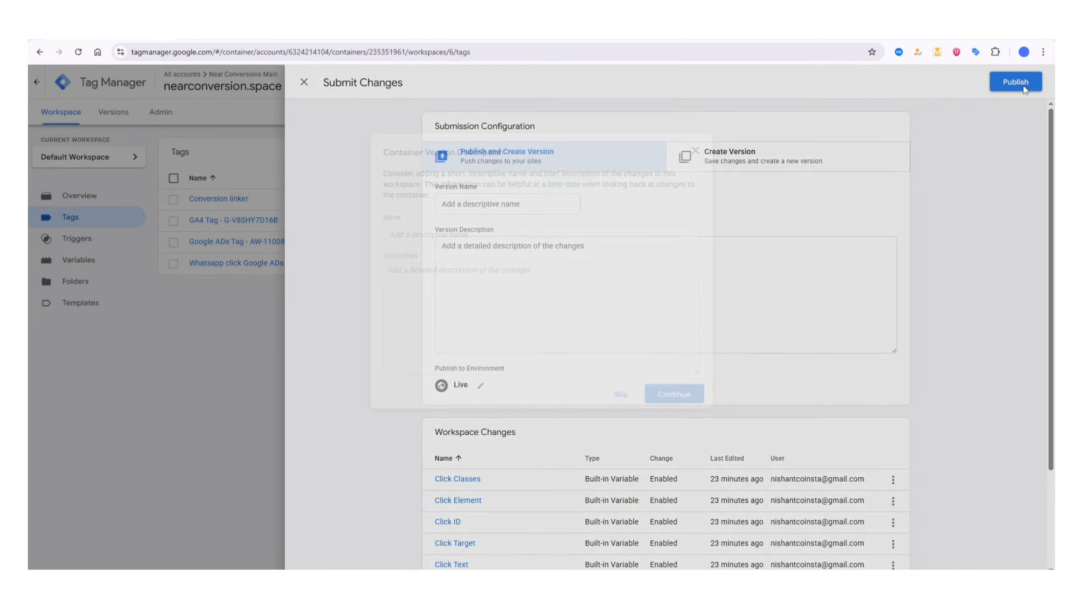
click(699, 395)
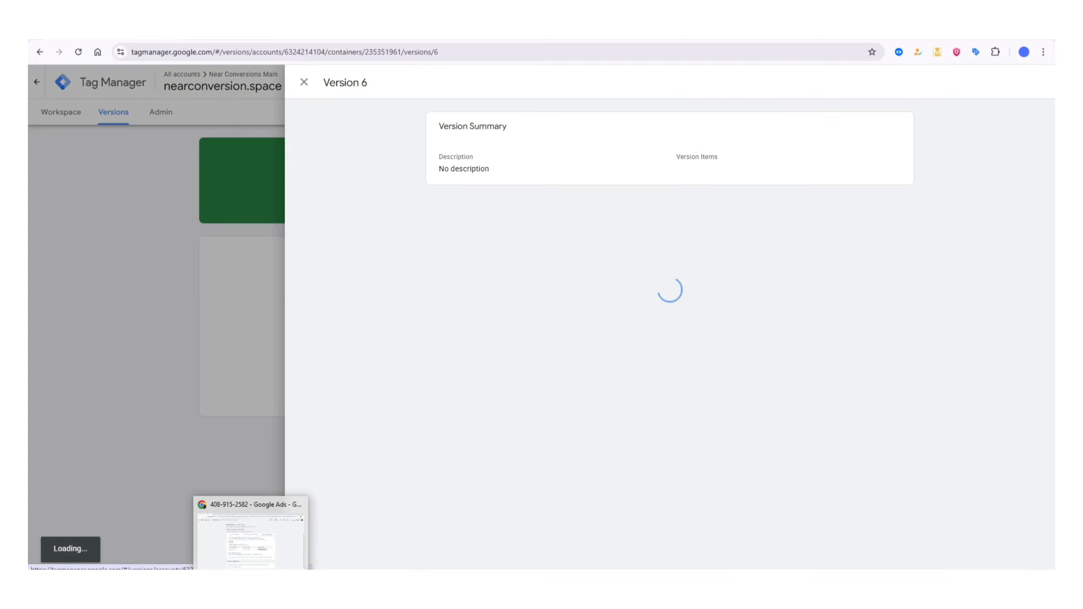
- Switch to Google Ads and finish the conversion setup
click(252, 589)
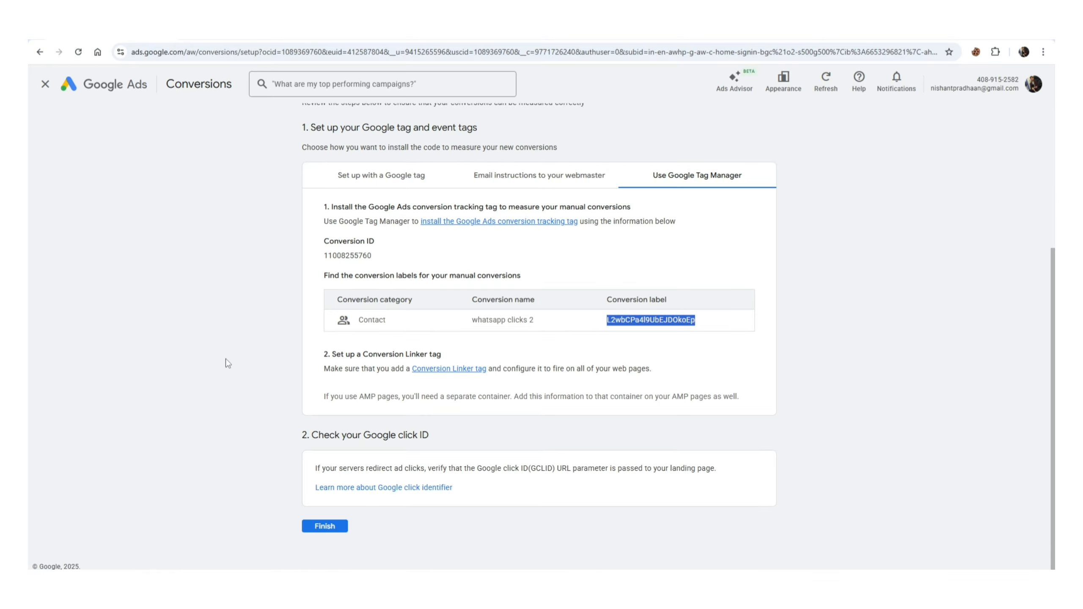
scroll(222, 365, down, 2)
click(213, 358)
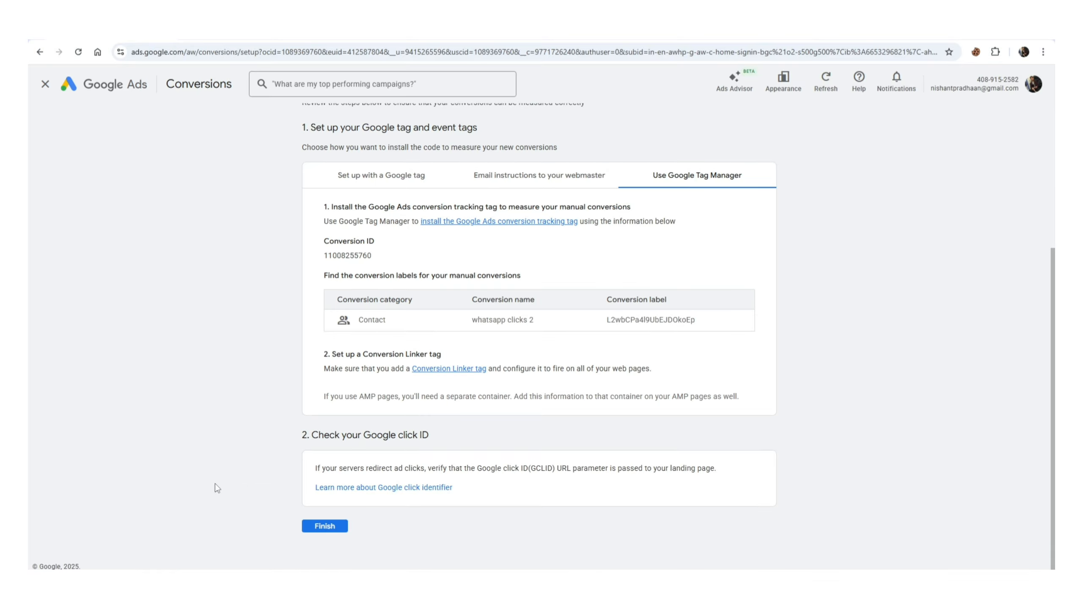
click(340, 531)
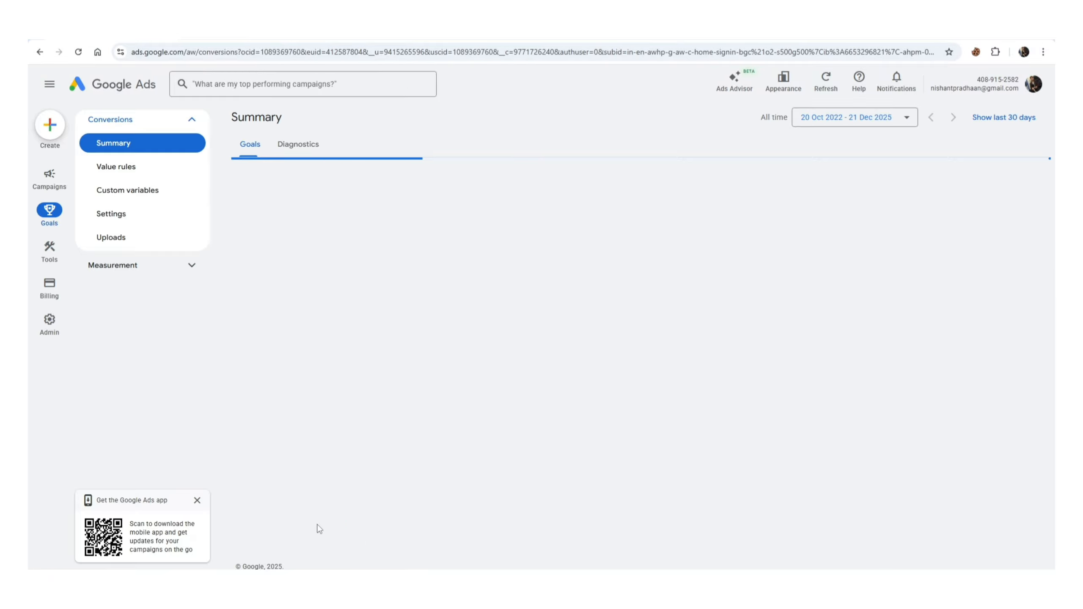
- Switch back to Google Tag Manager and return from the published version to the workspace overview
mouse_move(199, 586)
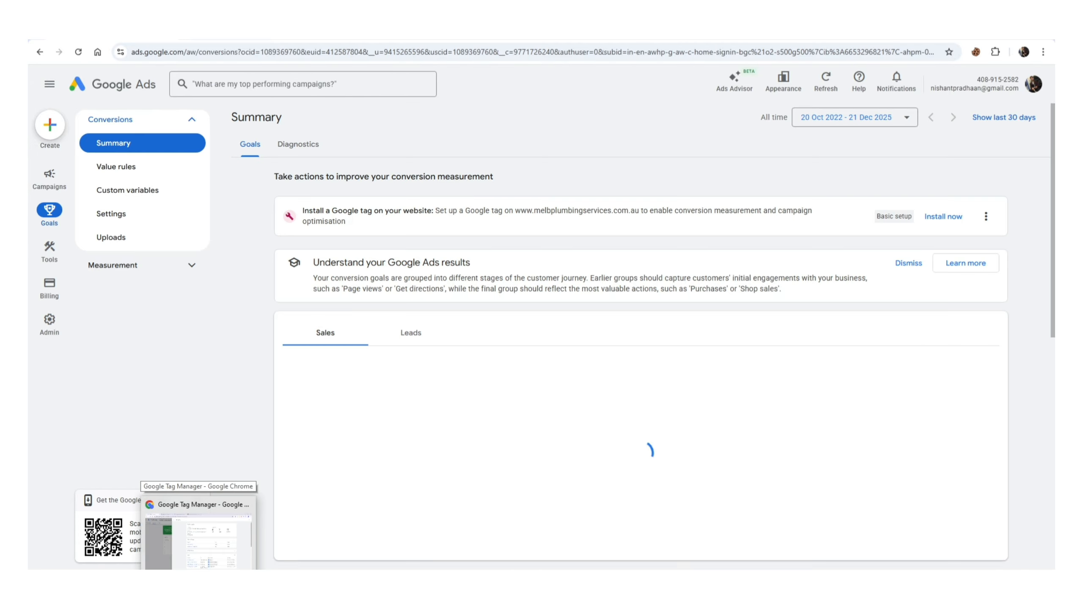
click(199, 538)
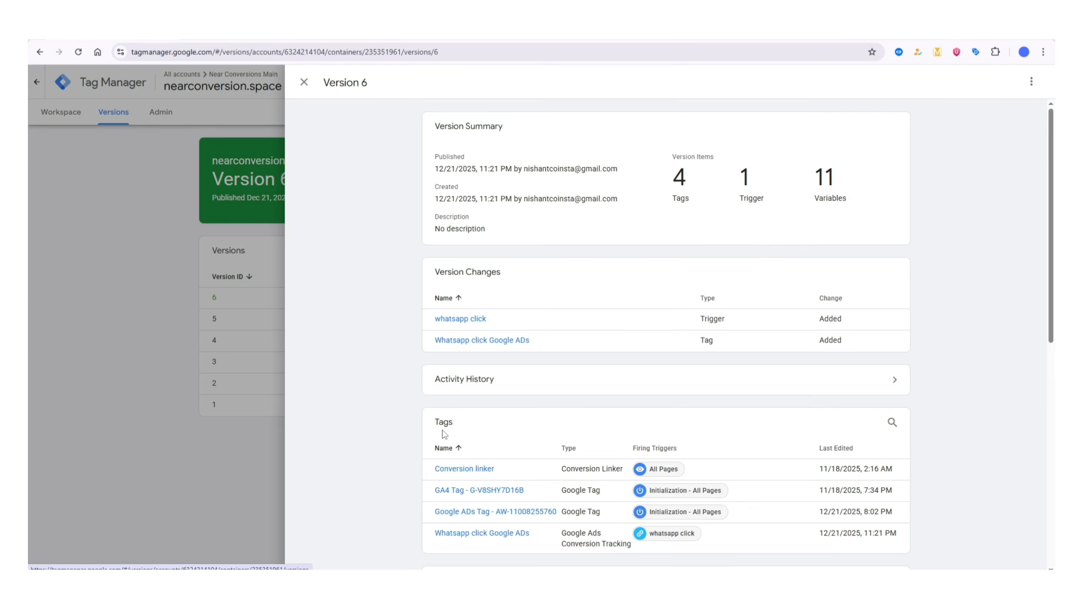
click(210, 286)
click(62, 111)
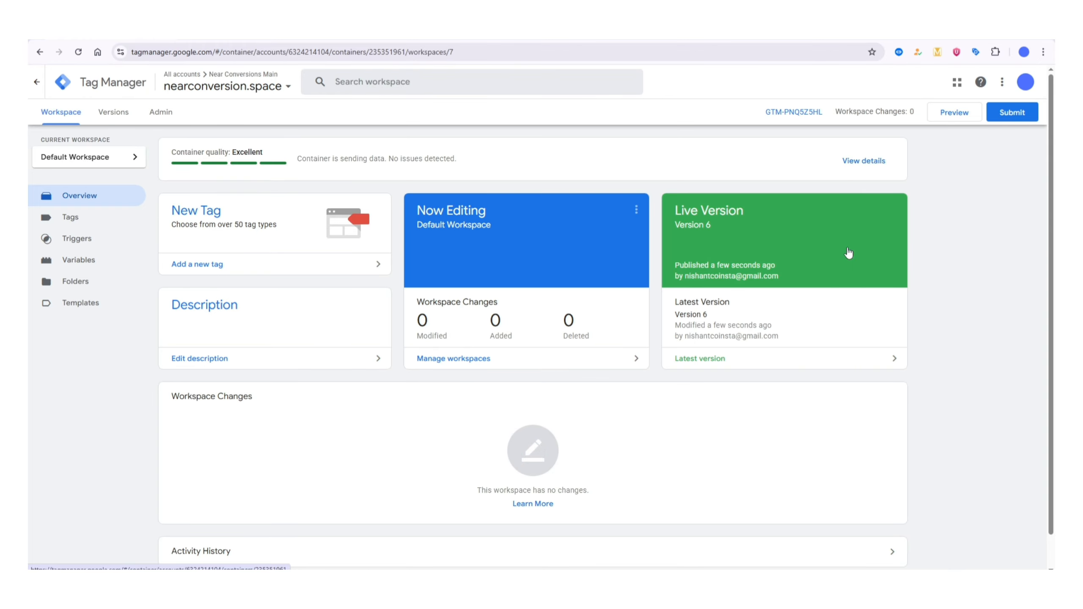
- Try to preview the container on nearconversion.space with Tag Assistant, then close that debugging session
click(955, 114)
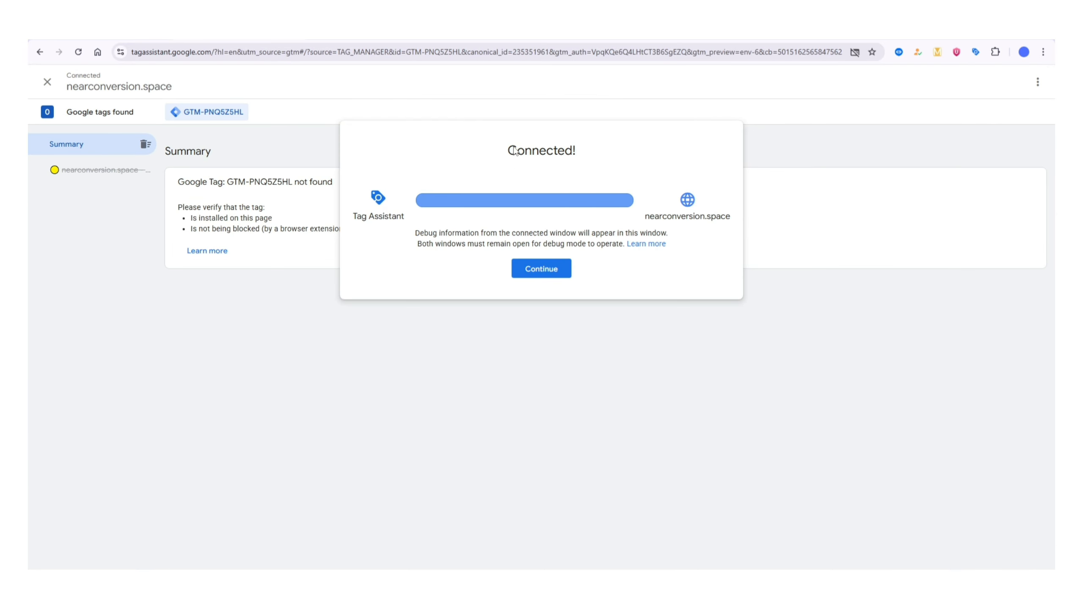
click(548, 269)
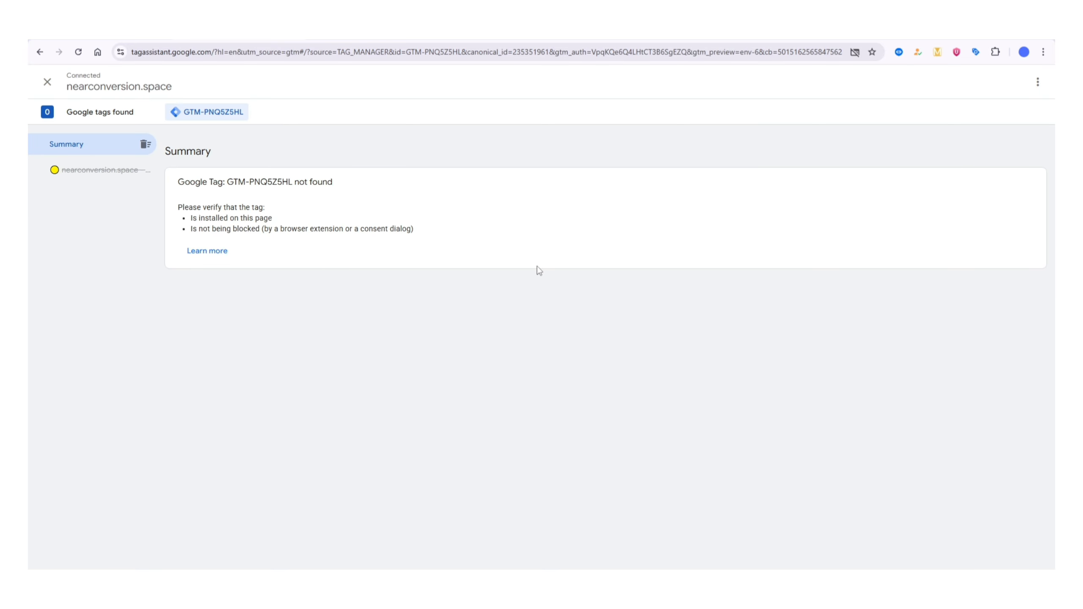
click(343, 34)
scroll(430, 295, down, 3)
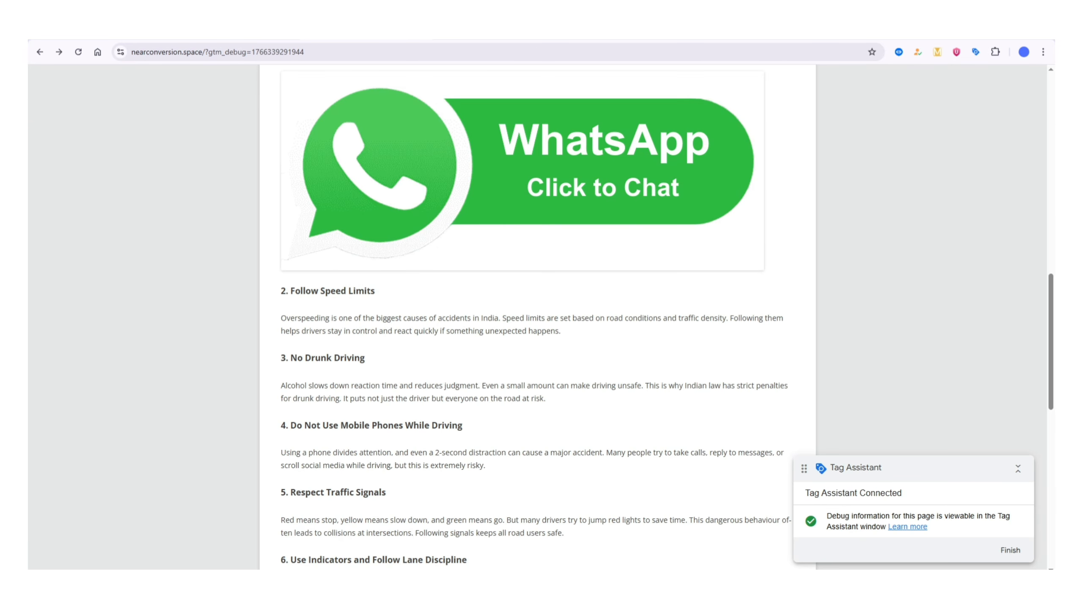
click(239, 34)
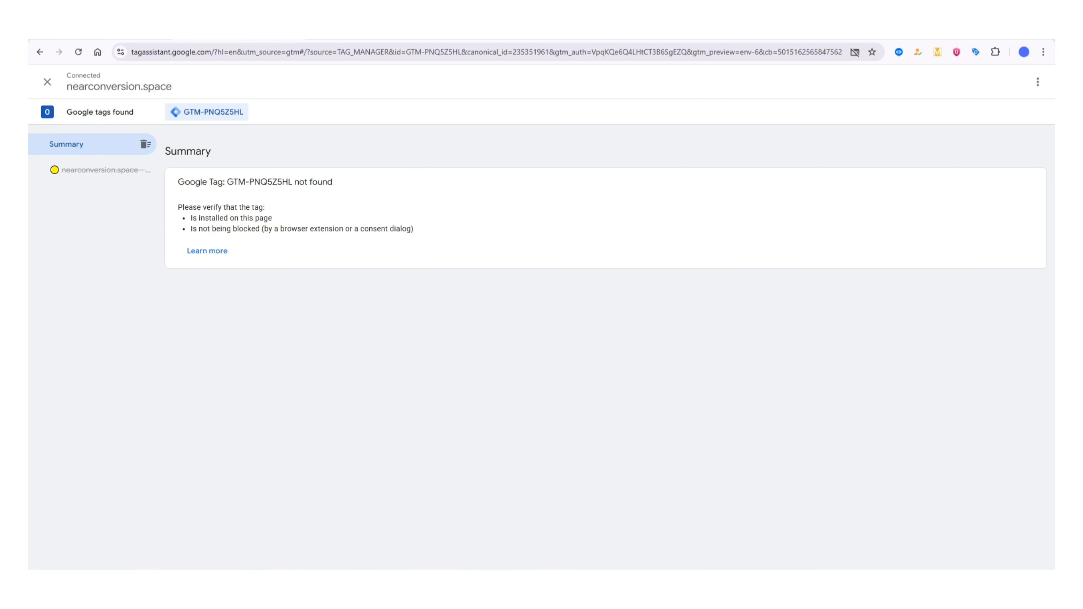
click(136, 34)
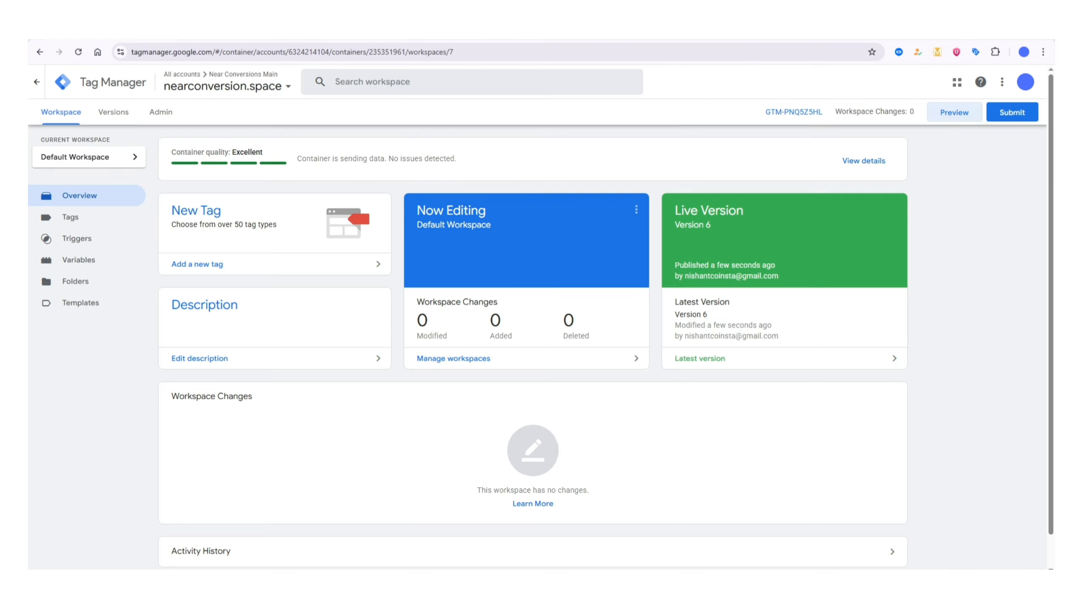
click(270, 34)
click(288, 39)
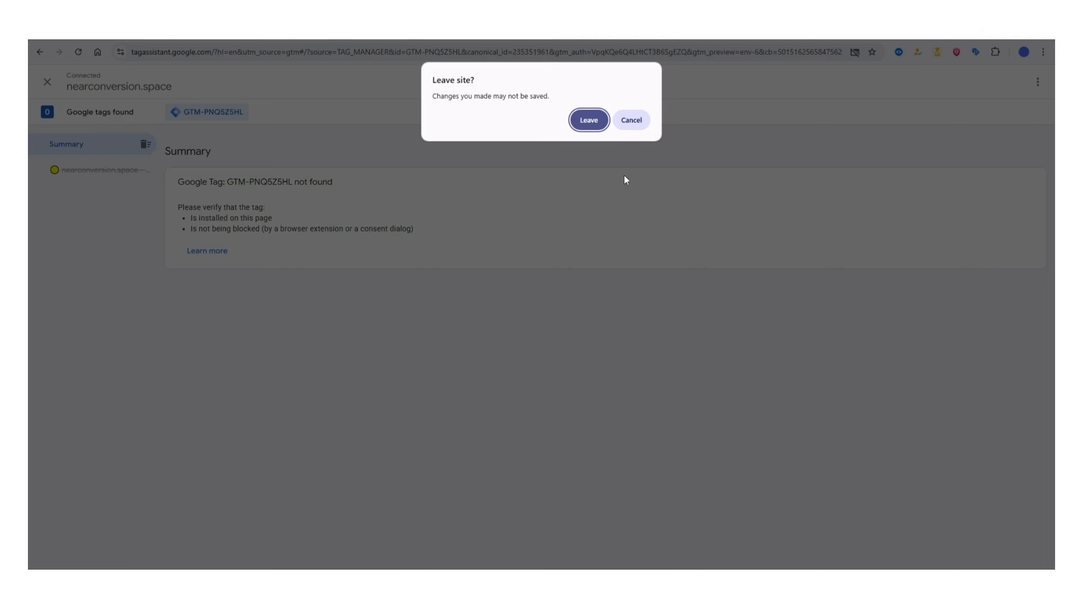
click(589, 120)
click(297, 35)
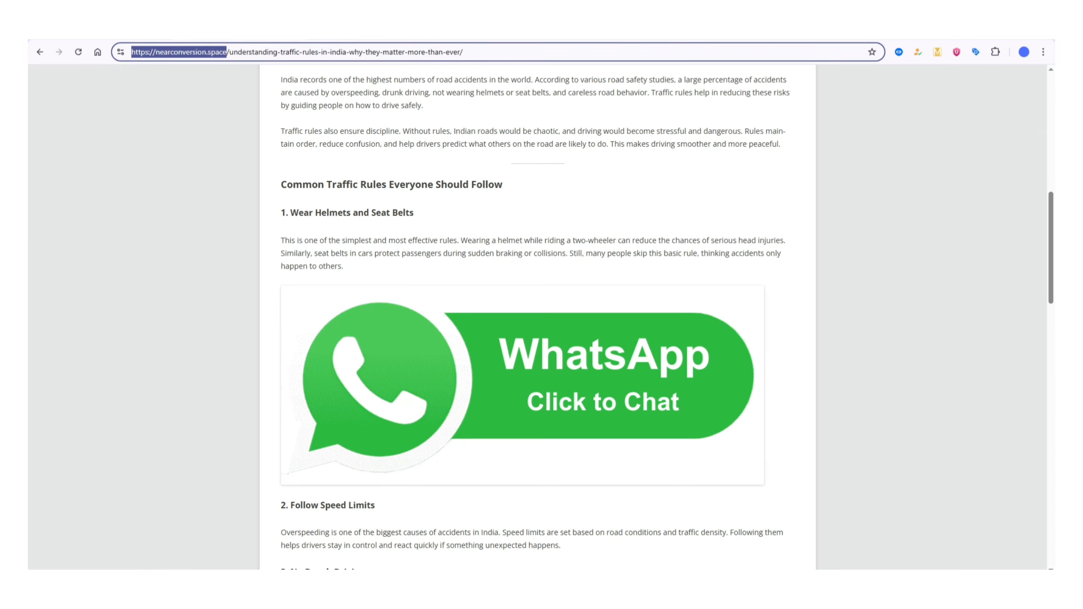
click(104, 35)
click(962, 114)
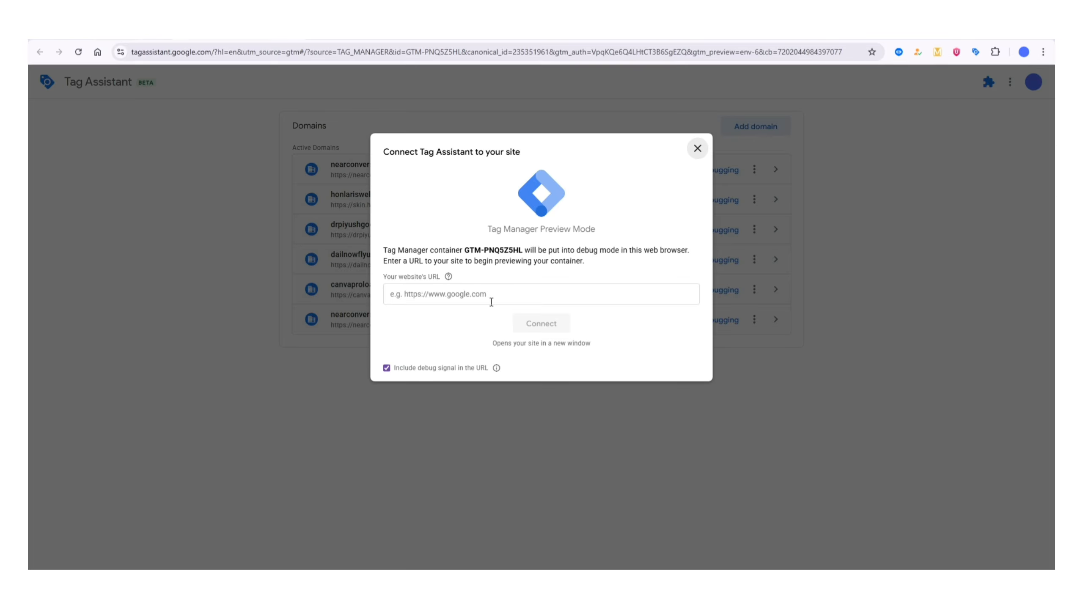
click(491, 301)
click(518, 319)
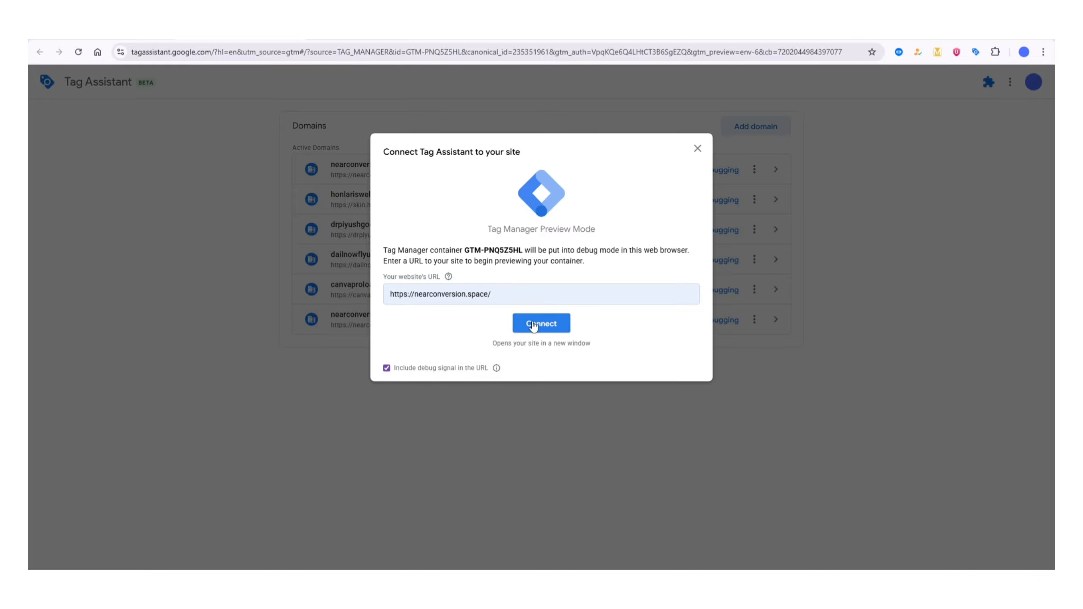
click(534, 325)
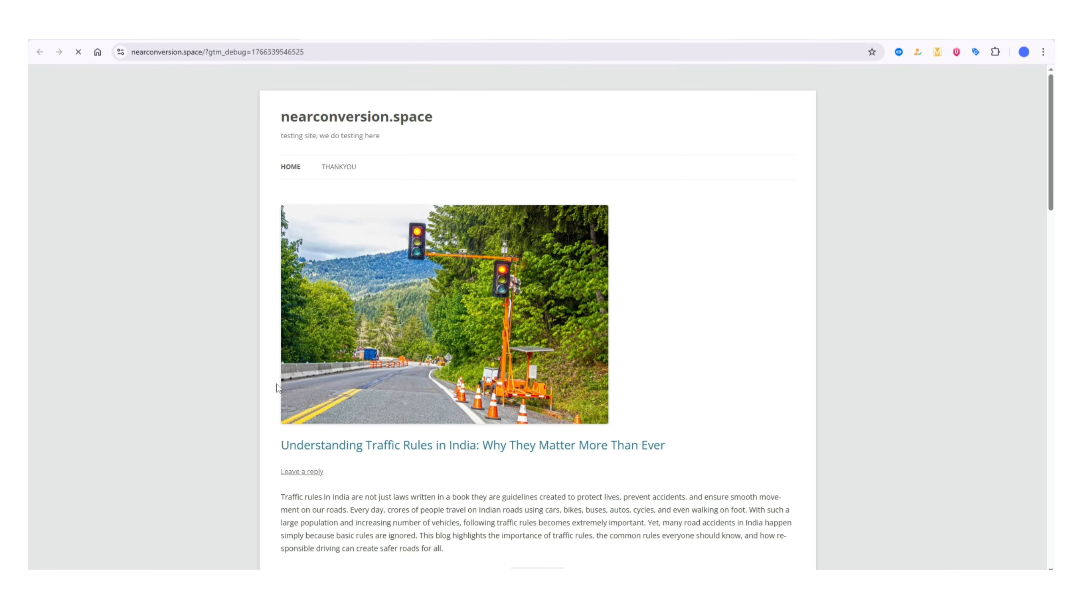
click(222, 32)
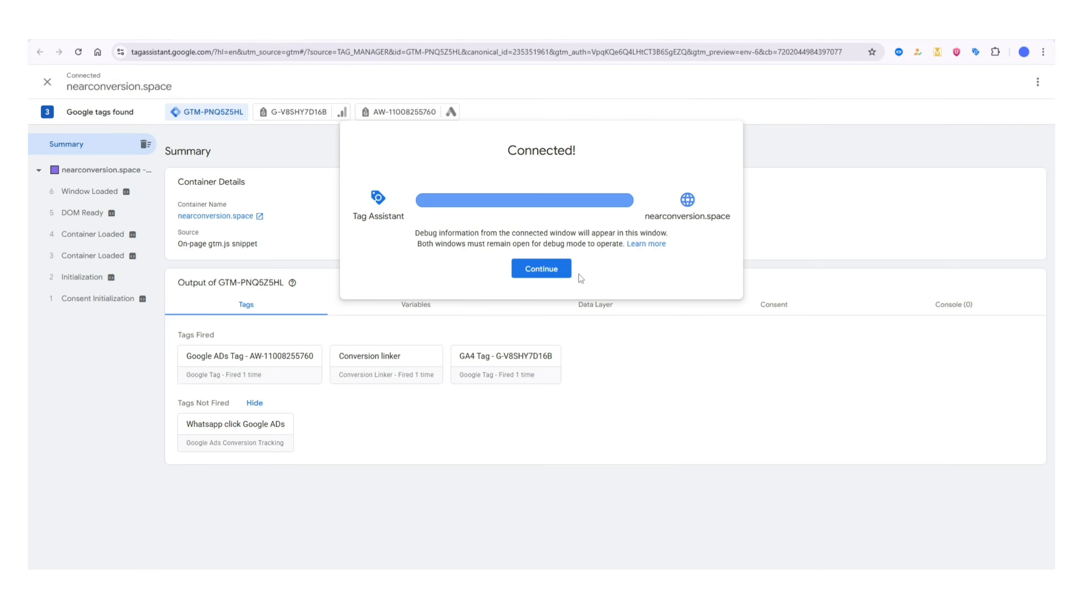
- Dismiss the connection notice and review the Tags Not Fired section of the container summary
click(556, 275)
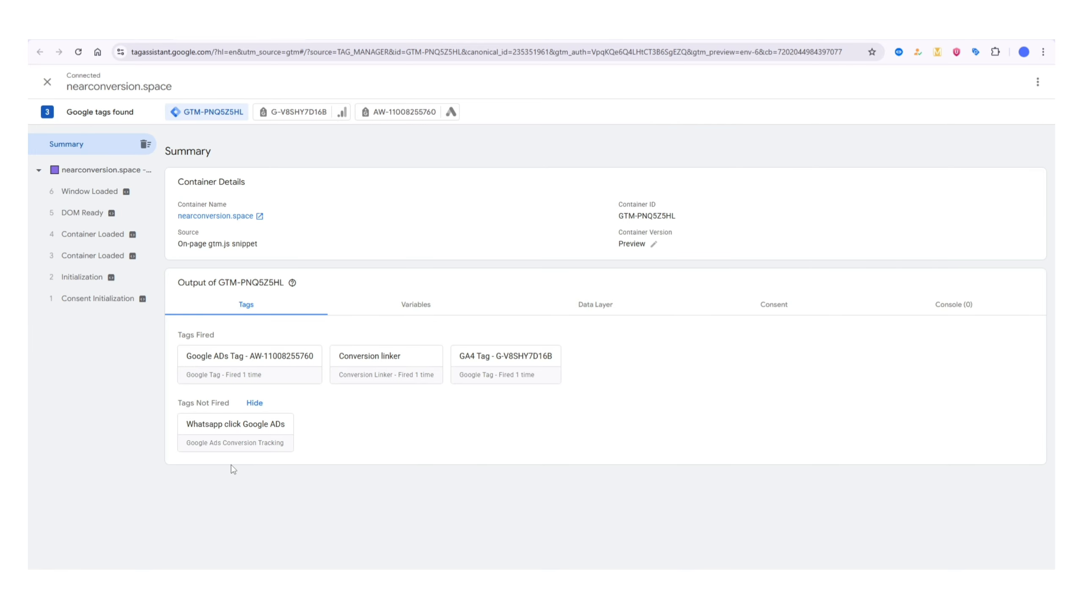
drag(182, 403, 225, 403)
click(171, 410)
- Locate the WhatsApp Click to Chat button on the connected nearconversion.space page and recheck the unfired tags in Tag Assistant
click(365, 32)
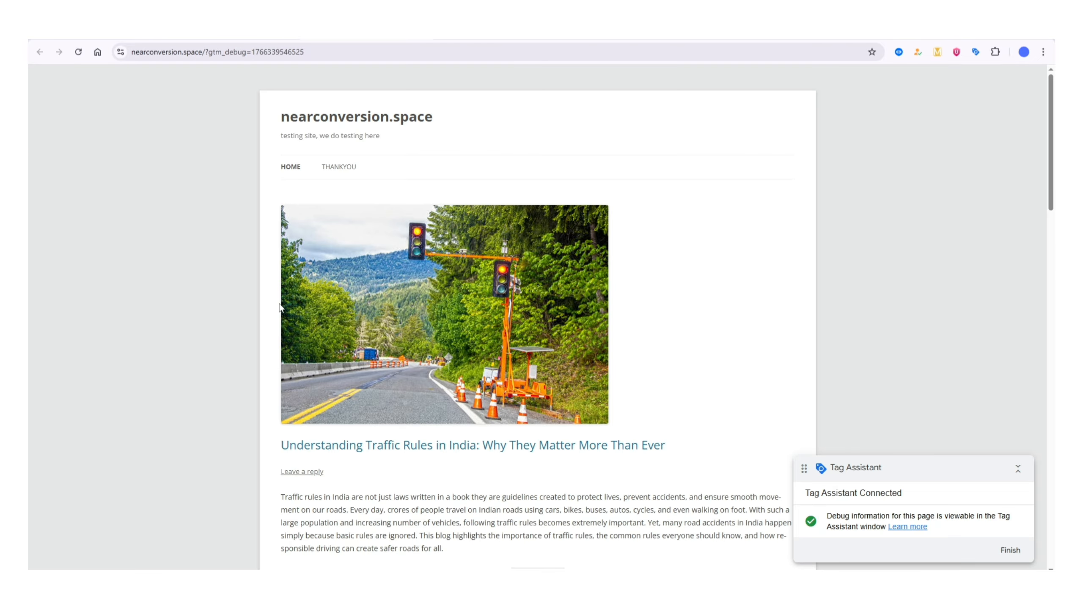
scroll(183, 249, down, 10)
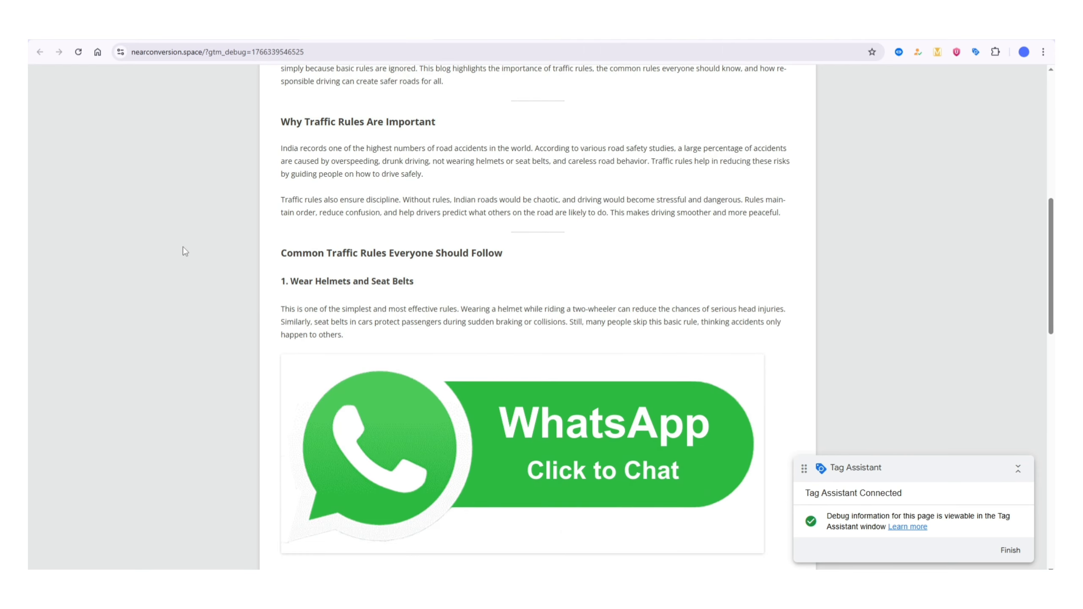
scroll(183, 250, down, 4)
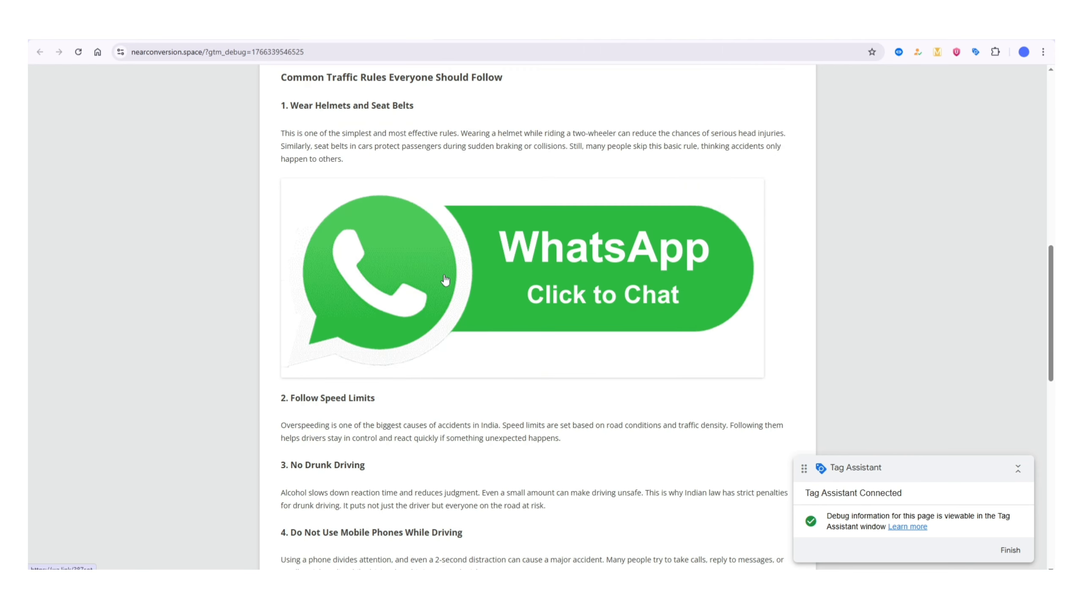
click(367, 33)
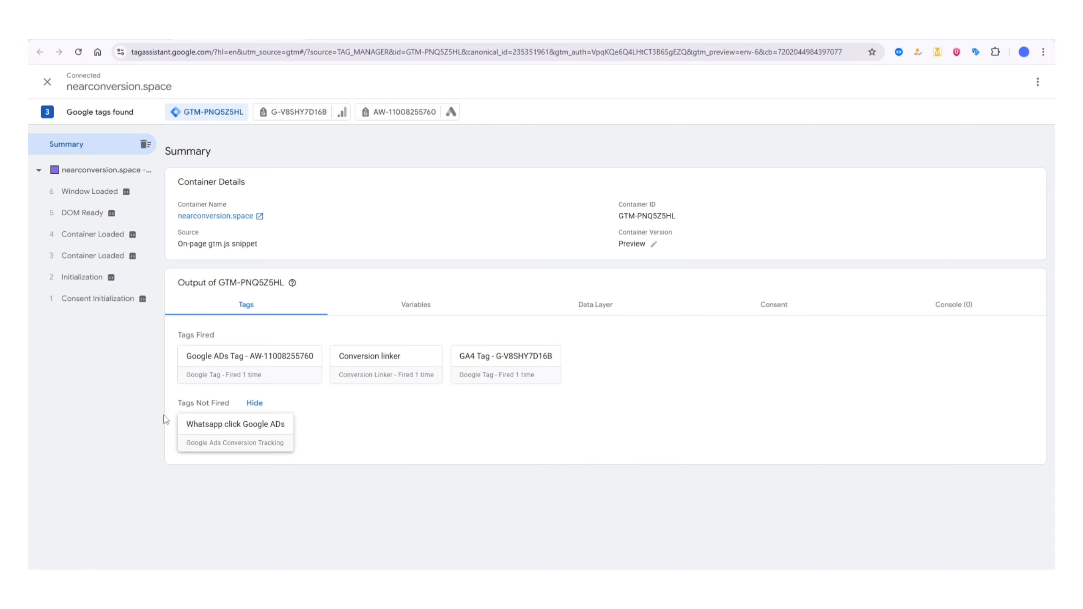
drag(178, 404, 204, 404)
click(144, 430)
- Follow the WhatsApp Click to Chat button on the connected site, go back to the site page and return to Tag Assistant
key(ctrl+Tab)
click(471, 267)
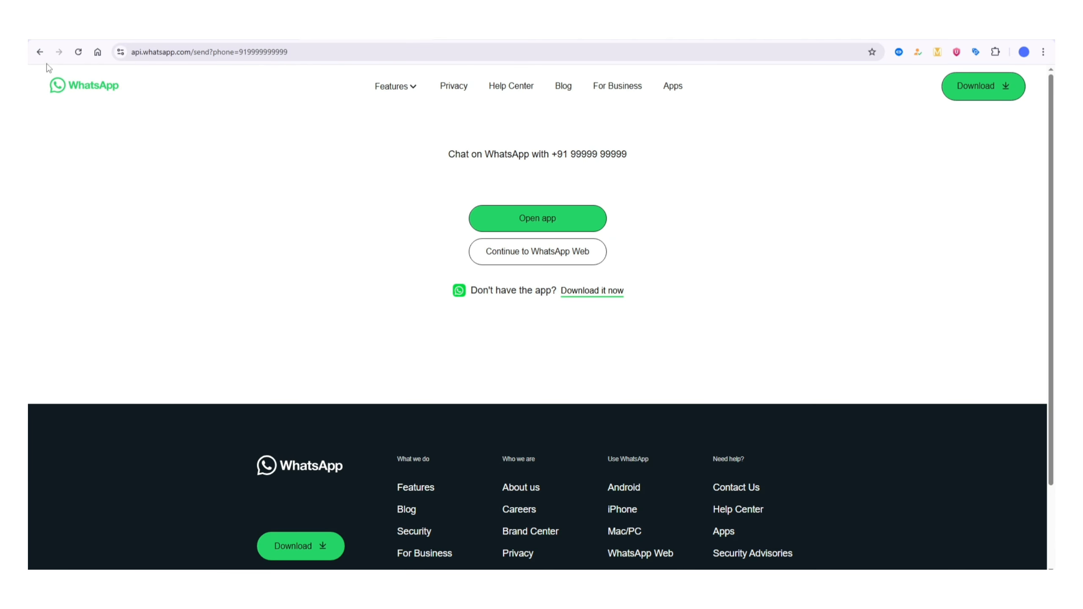
click(39, 51)
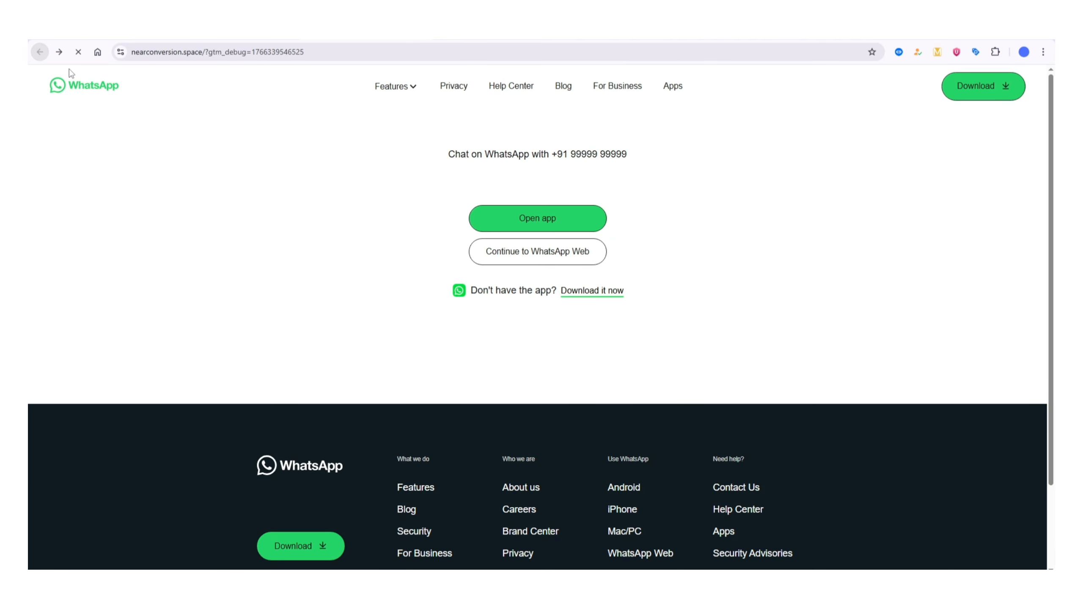
key(ctrl+shift+Tab)
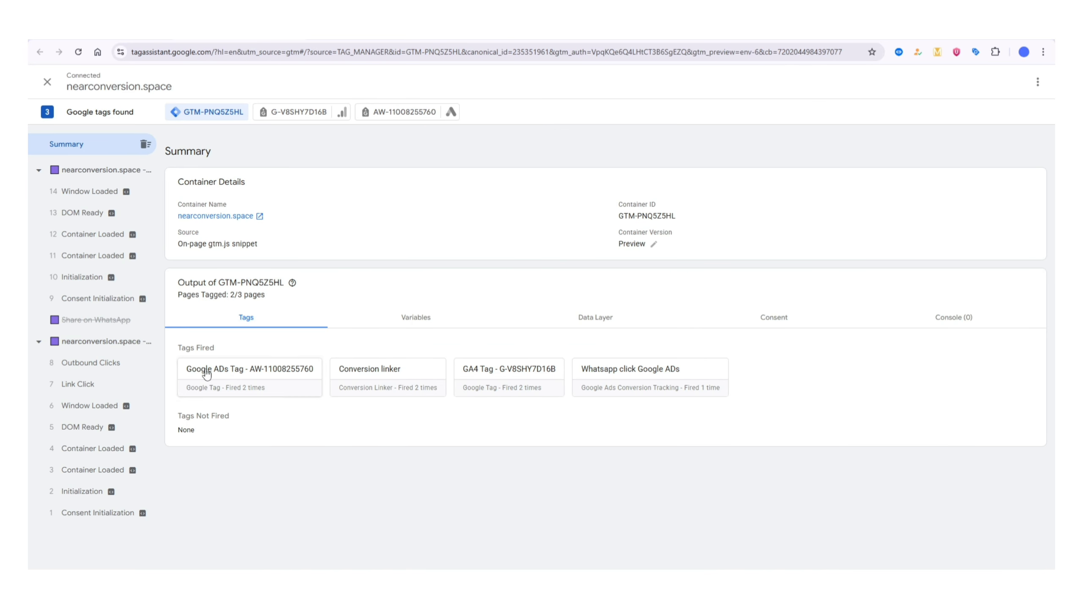
- Review the fired tags in the summary and in the Link Click event of the first page visit
drag(180, 349, 214, 351)
click(492, 418)
click(106, 390)
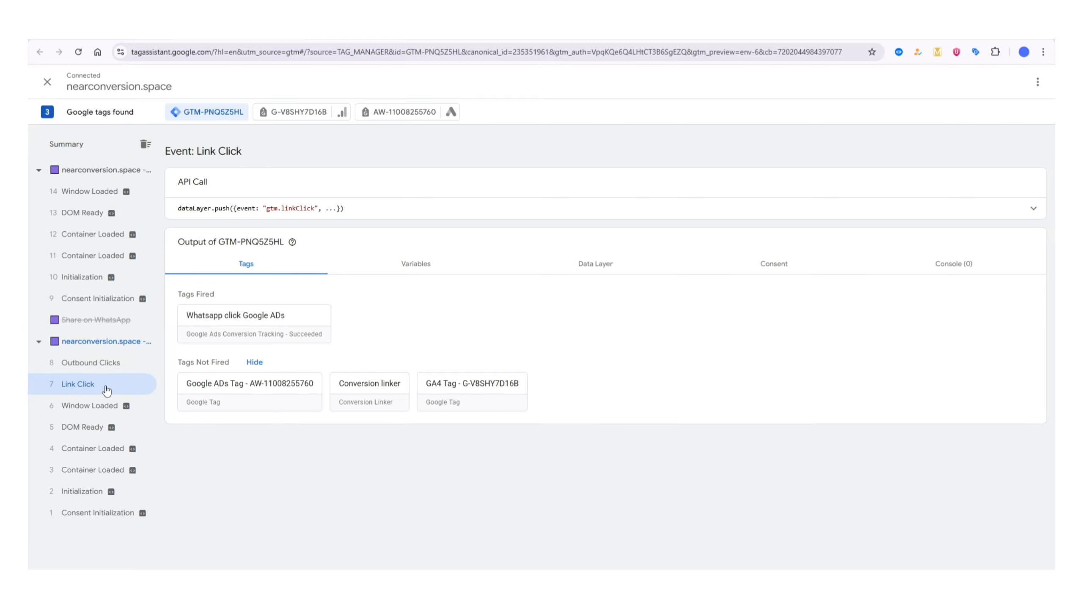
drag(179, 299, 211, 297)
click(407, 320)
- Inspect the Click URL firing condition of the Whatsapp click Google ADs tag, close its details and briefly revisit the site's WhatsApp button
click(272, 324)
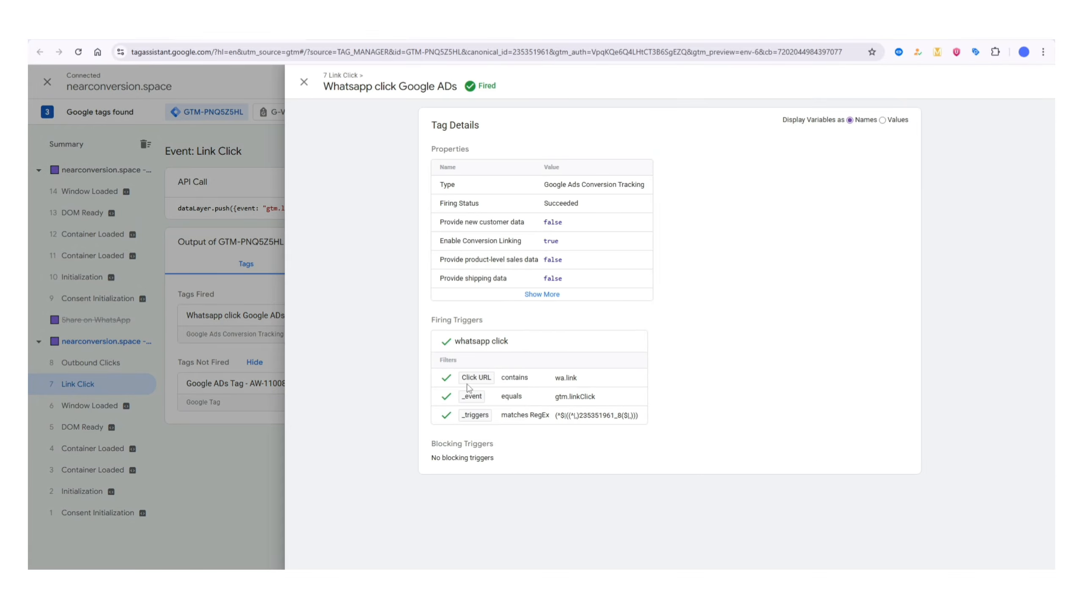
drag(556, 384, 574, 382)
click(576, 382)
click(175, 328)
key(ctrl+Tab)
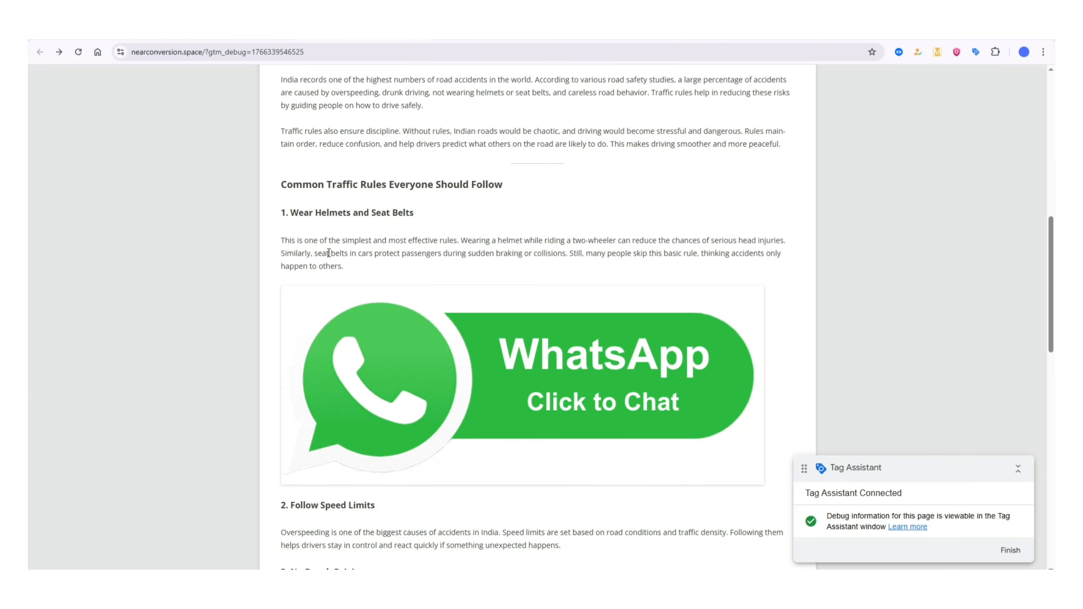
key(ctrl+shift+Tab)
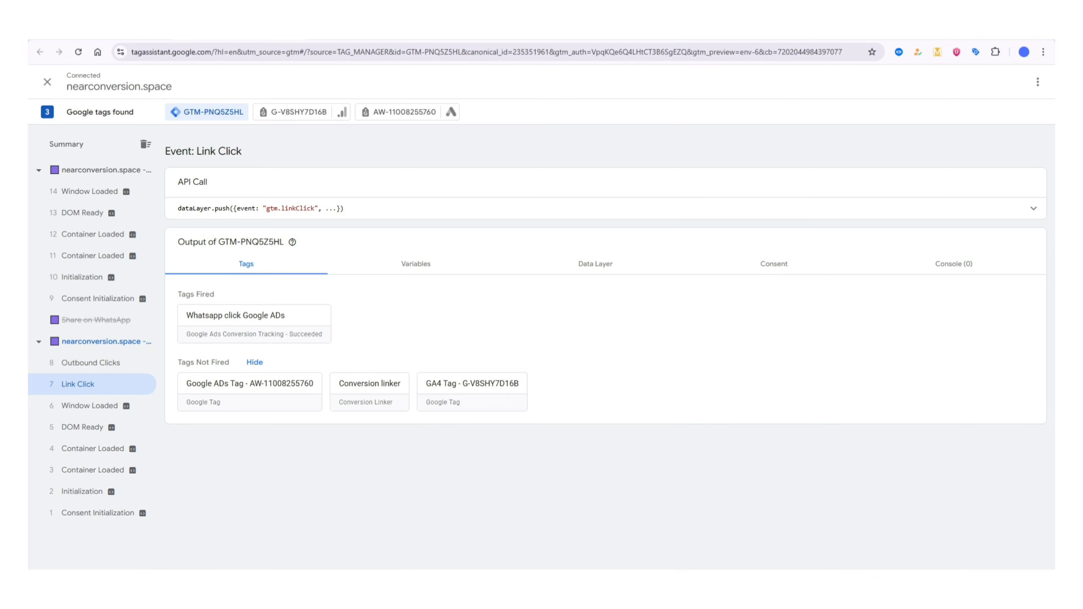